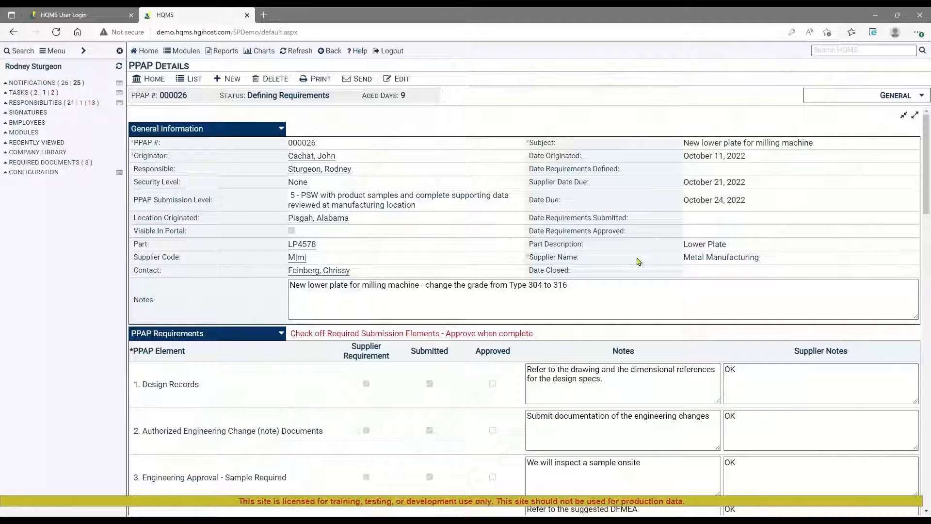
Edit the lower plate PPAP, review its requirement elements down to the Part Submission Warrant, and approve the Requirements Complete signature.
click(397, 79)
click(622, 301)
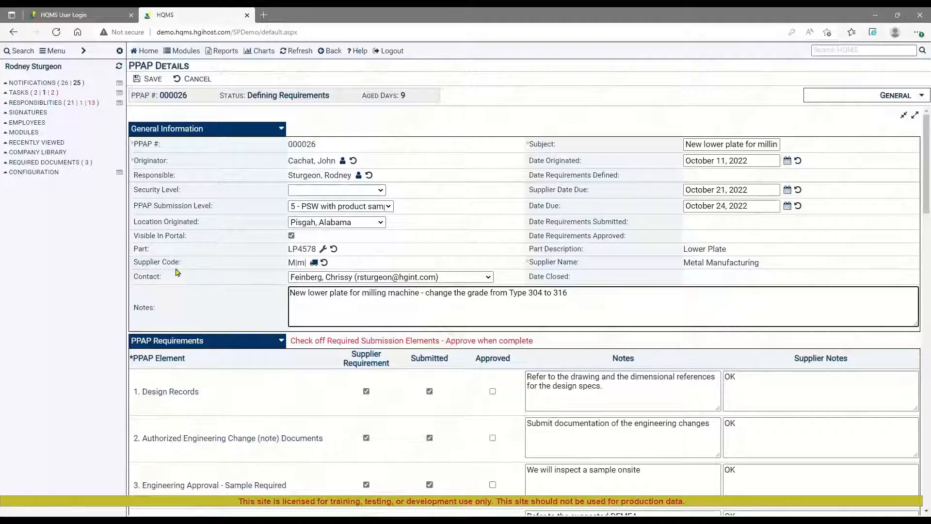
drag(170, 280, 135, 282)
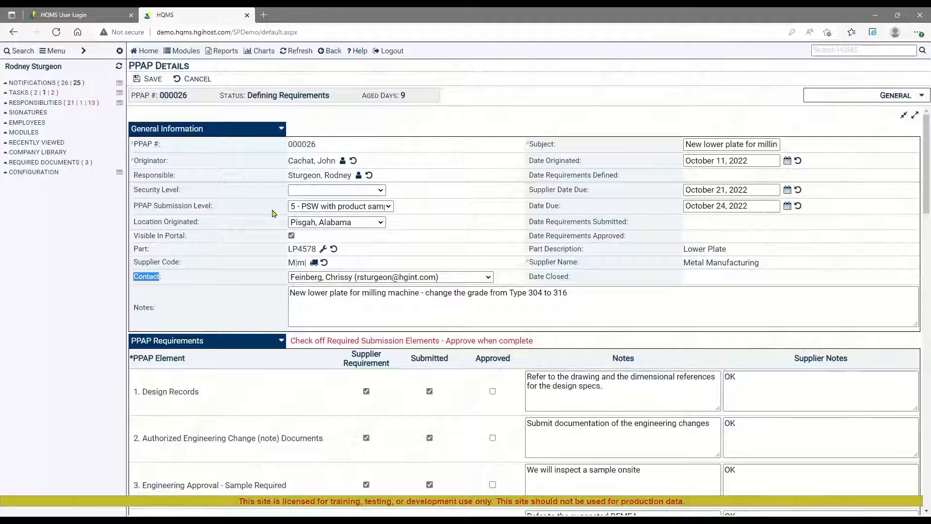
scroll(401, 274, down, 3)
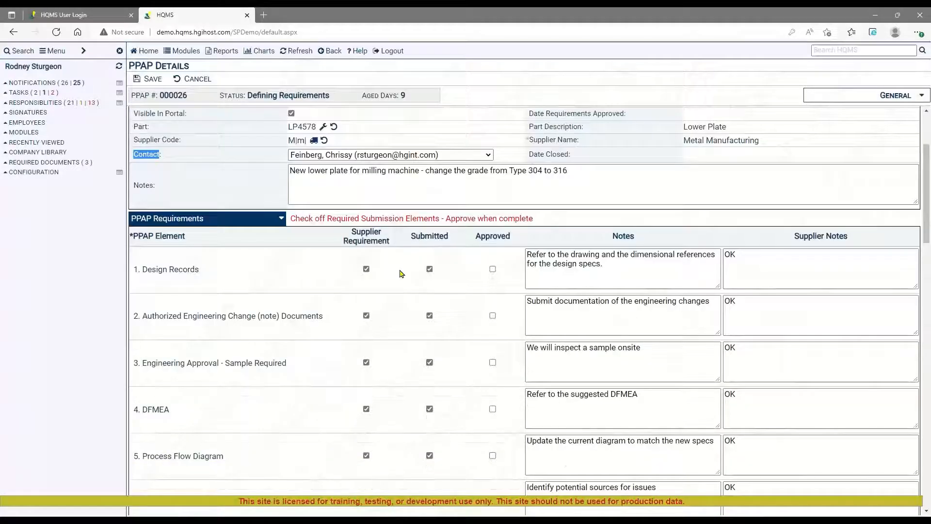
scroll(402, 274, down, 7)
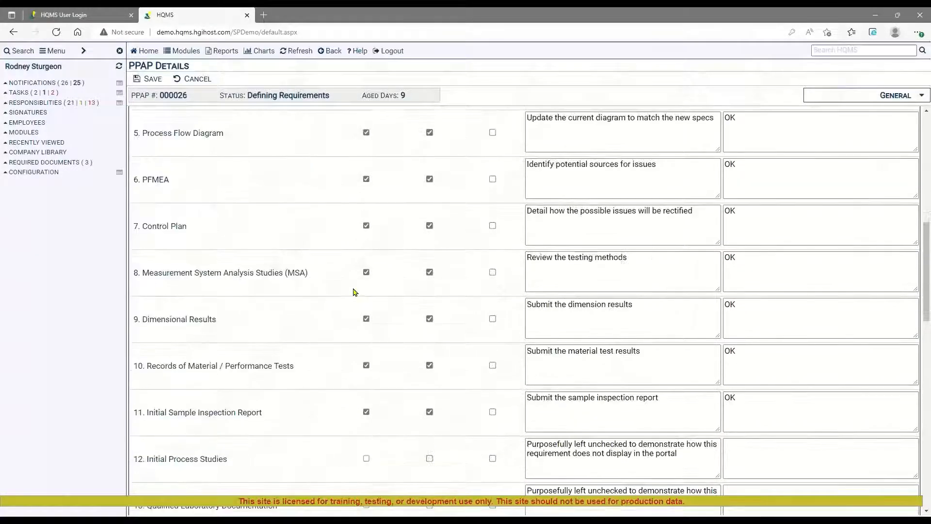
scroll(353, 292, down, 1)
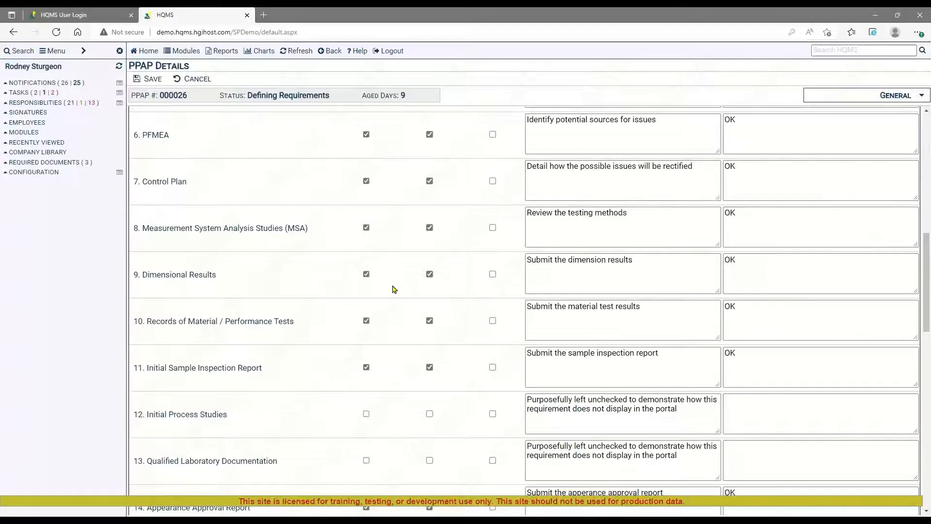
scroll(384, 291, down, 2)
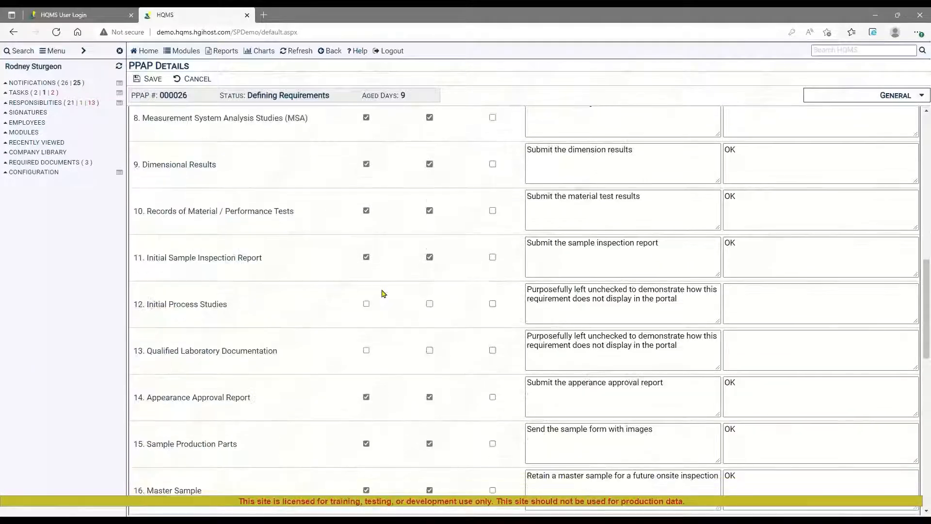
scroll(383, 316, down, 1)
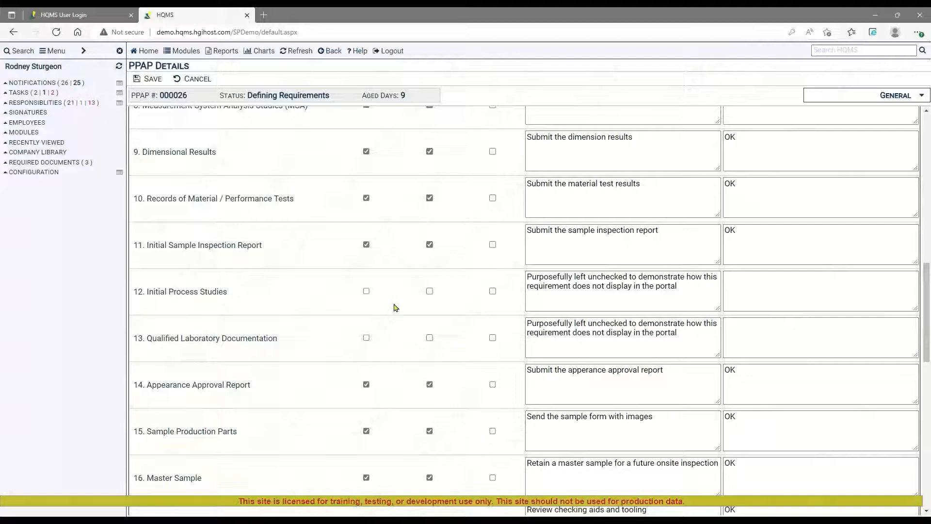
scroll(394, 307, down, 3)
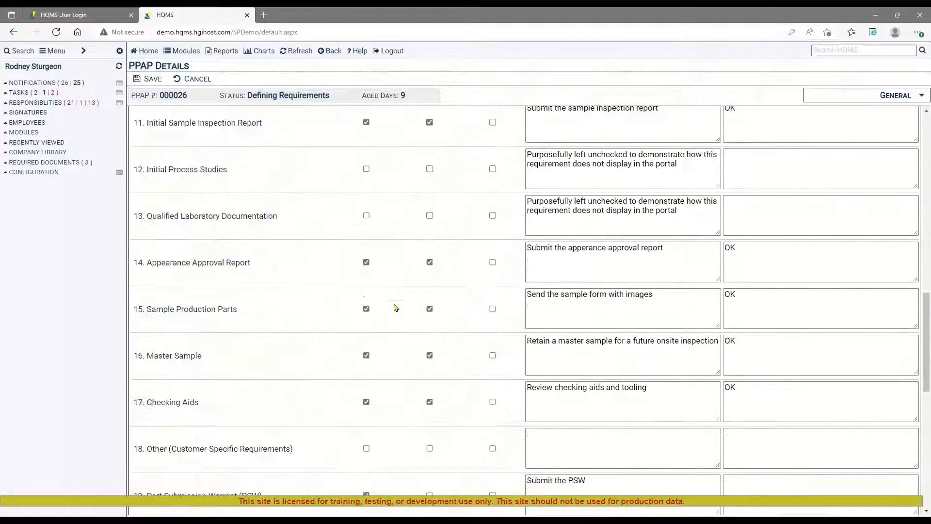
scroll(388, 309, down, 5)
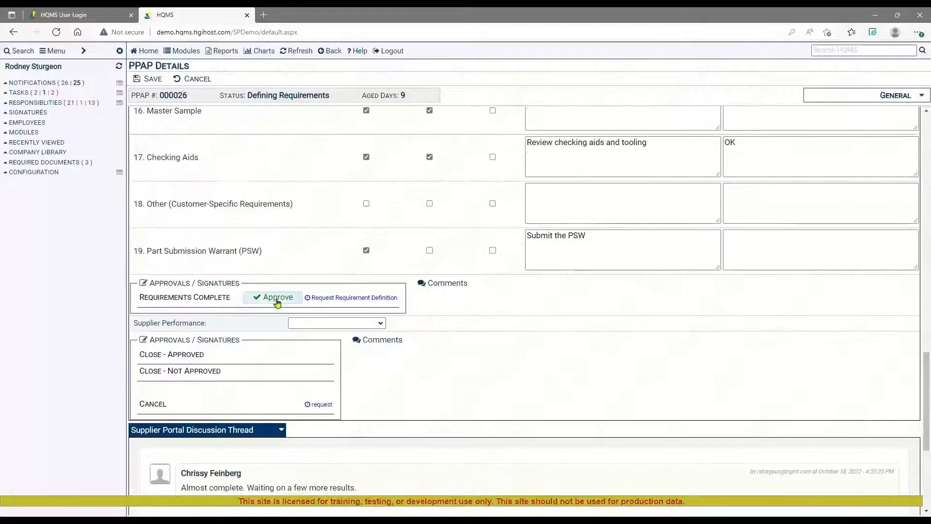
click(274, 298)
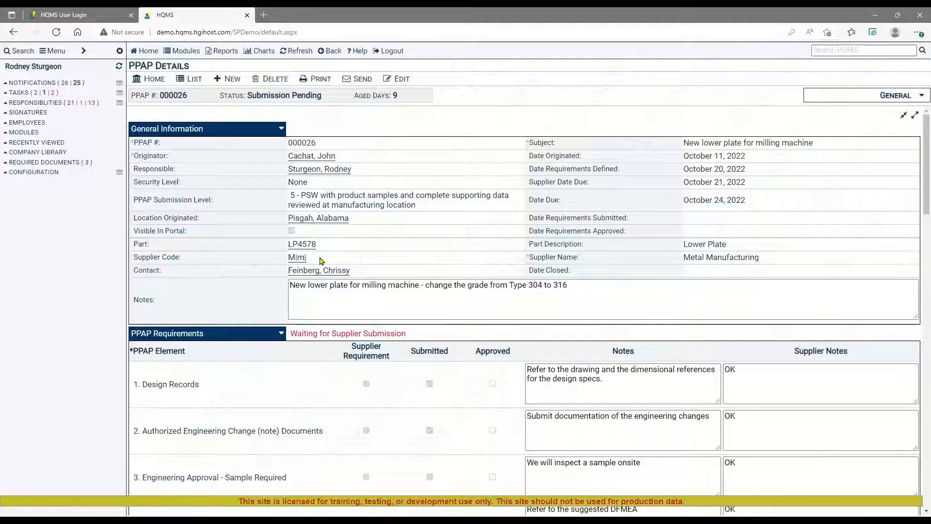
View the PPAP's referenced PPAP-dimensional-results-report2_example.xlsx report and lower plate drawing, and close the references.
click(866, 96)
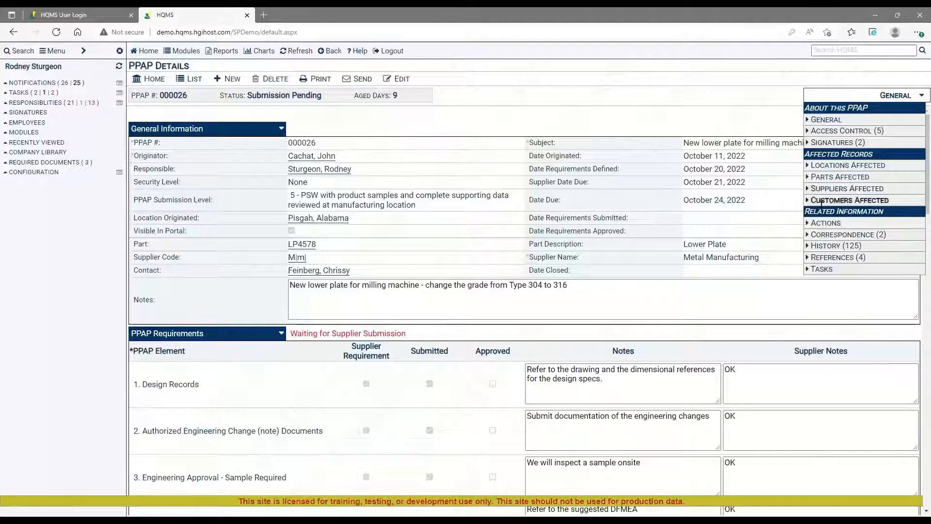
click(840, 259)
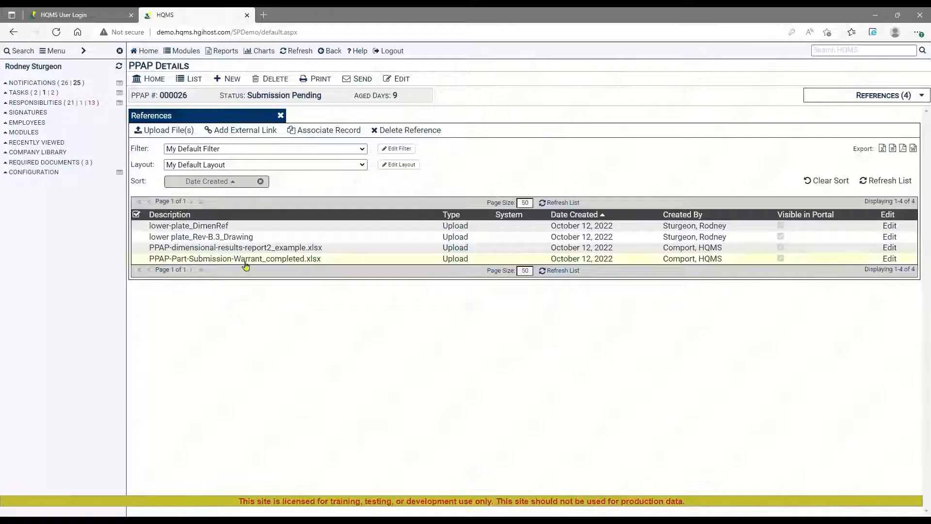
click(236, 249)
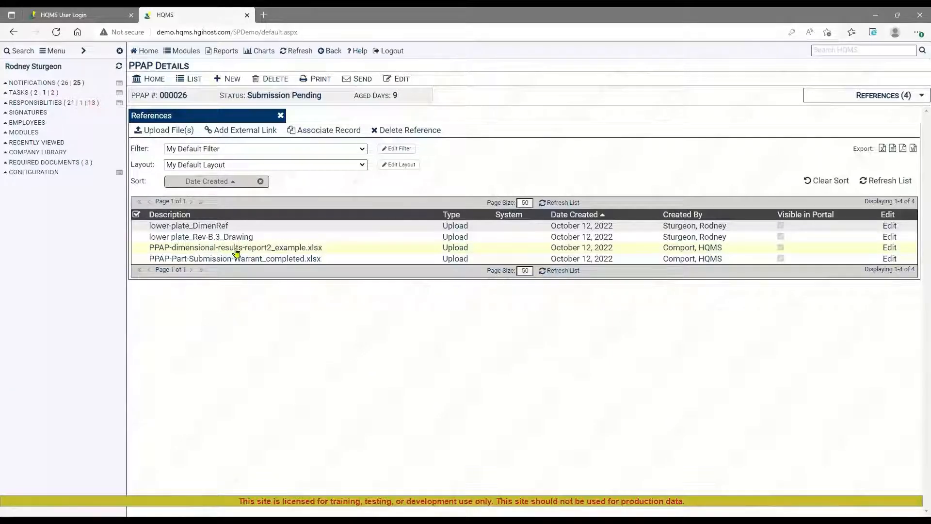
click(737, 86)
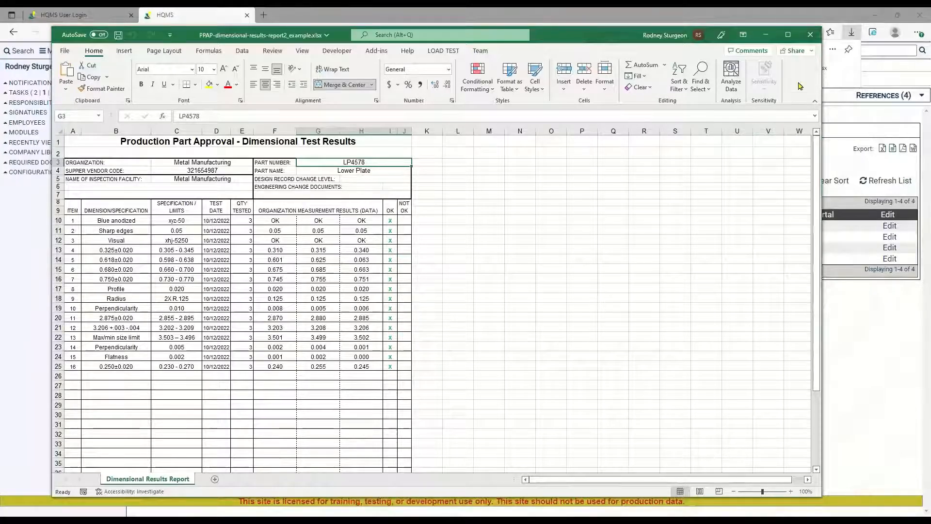
click(812, 36)
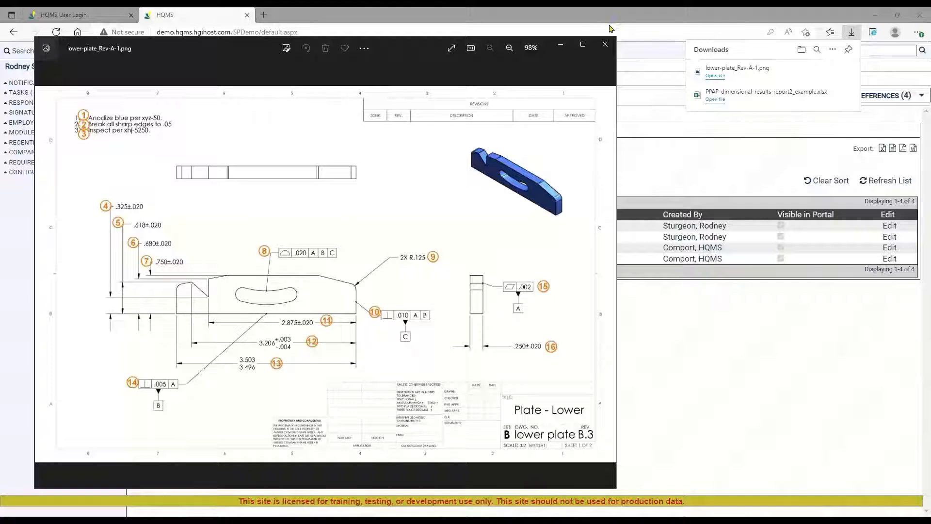
click(607, 45)
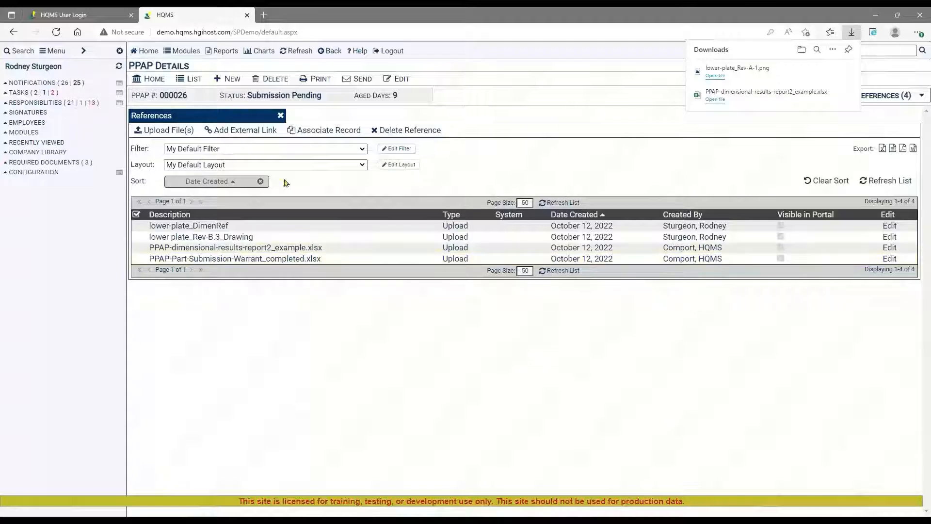
click(280, 117)
click(280, 116)
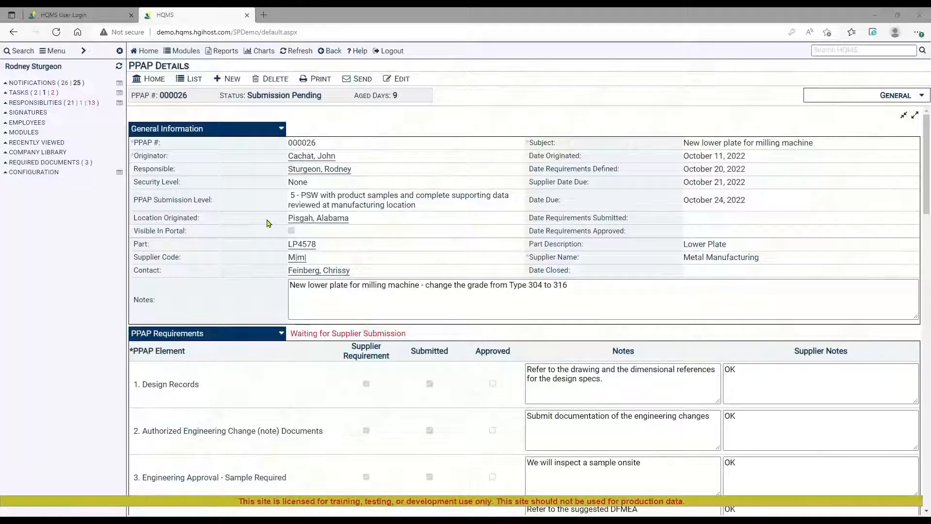
Look at the PPAP's e-mail form and at the October 20, 2022 correspondence with its references, and return to the PPAP.
click(361, 81)
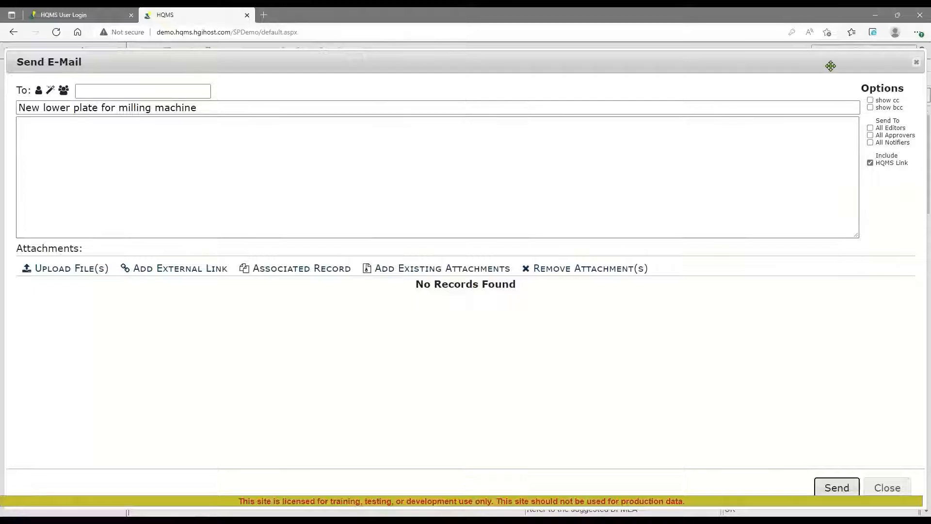
click(919, 65)
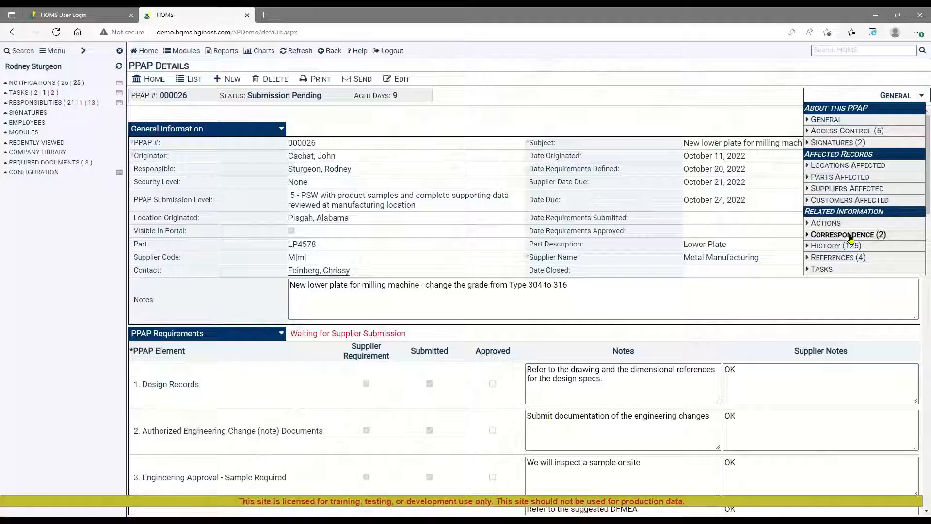
click(849, 236)
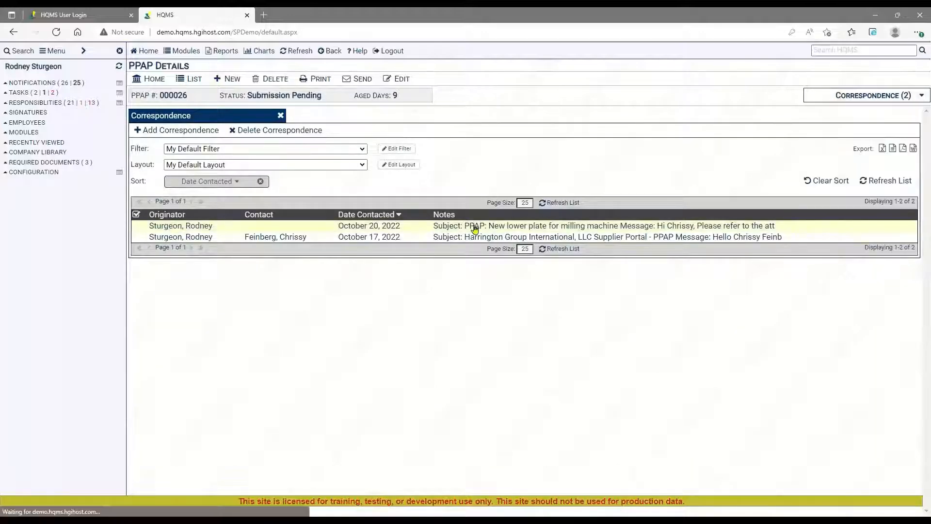
click(475, 228)
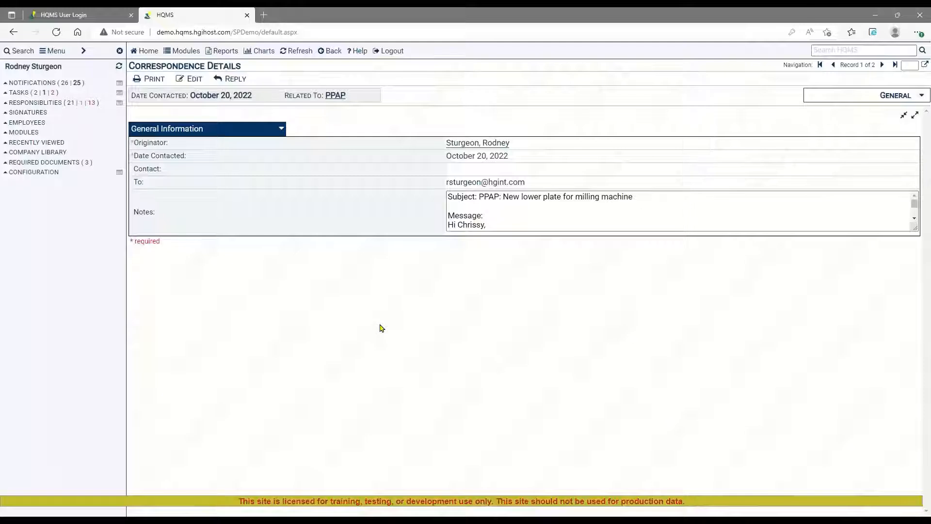
click(888, 95)
click(838, 154)
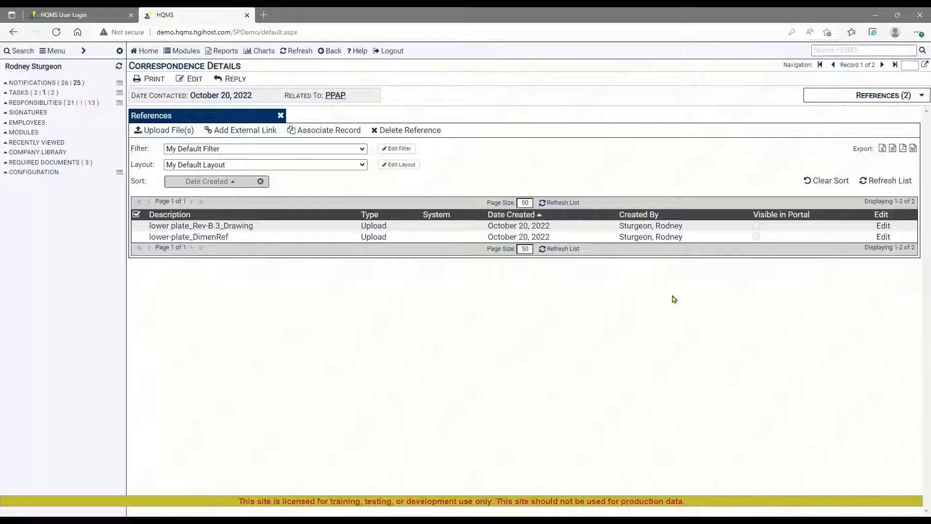
click(332, 101)
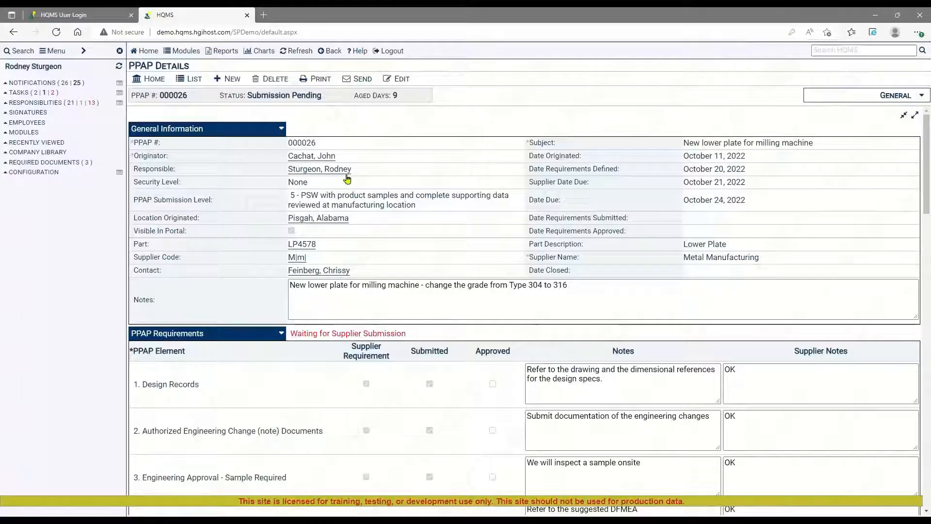
Start associating a record in the PPAP's references, with Document Control as the system and an existing record as the source.
click(883, 97)
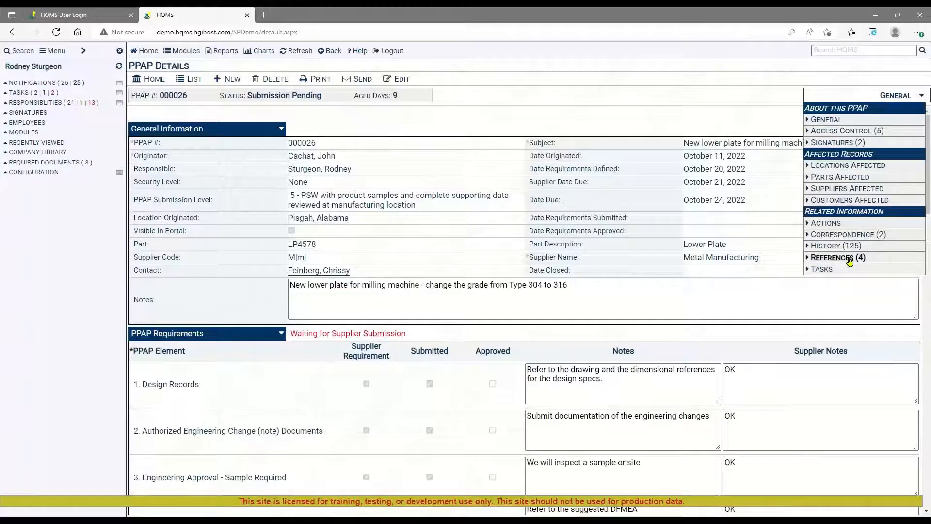
click(849, 261)
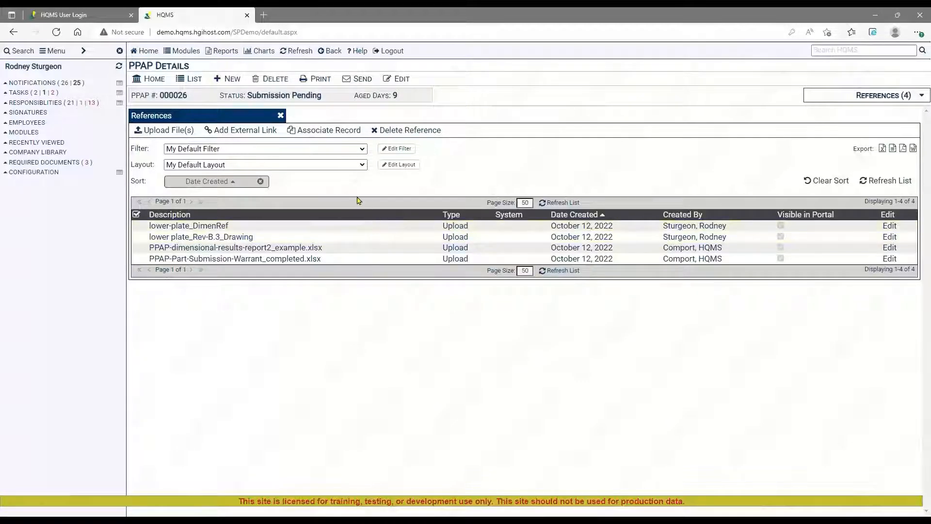
click(325, 131)
click(322, 123)
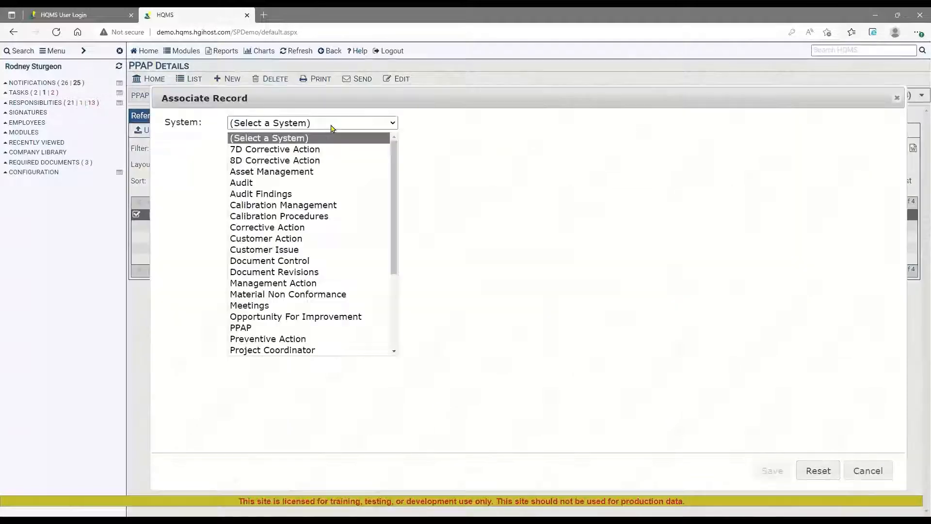
click(293, 262)
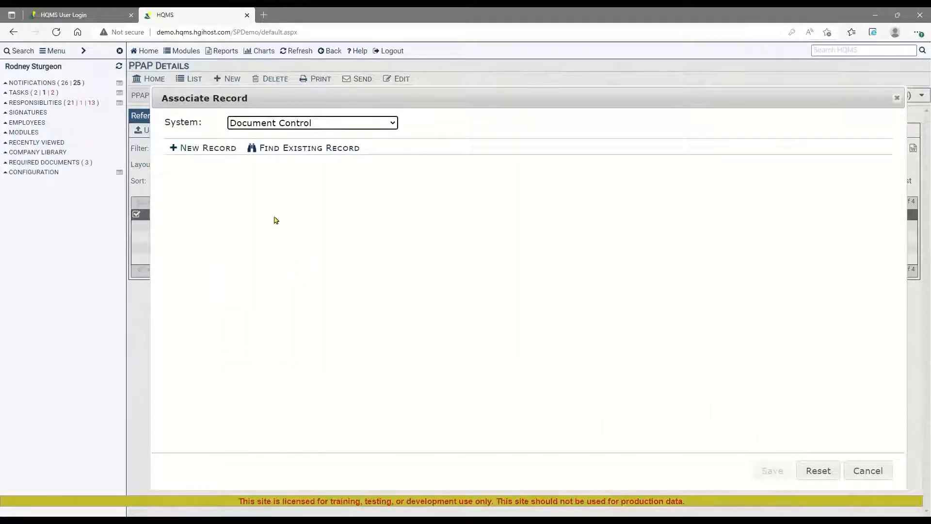
click(308, 150)
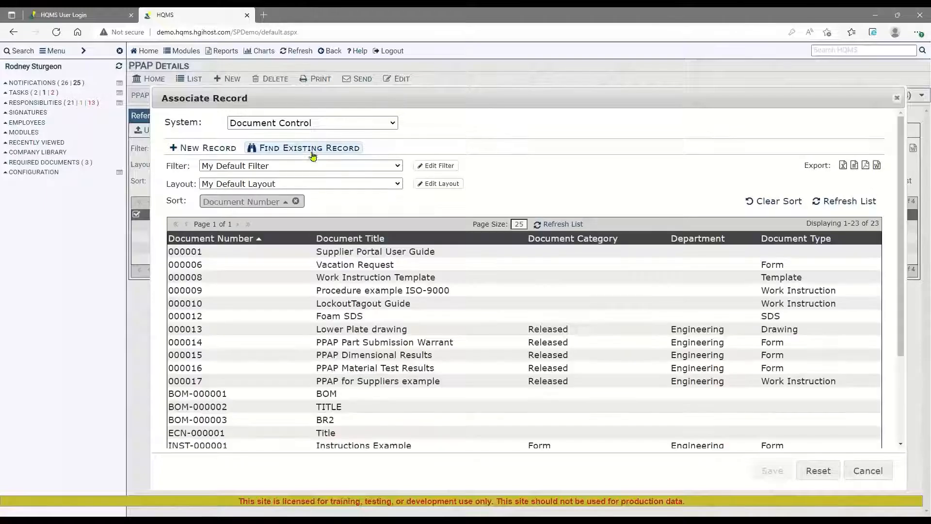
Filter the Document Control records to those whose Document Title starts with "ppap".
click(435, 166)
click(373, 219)
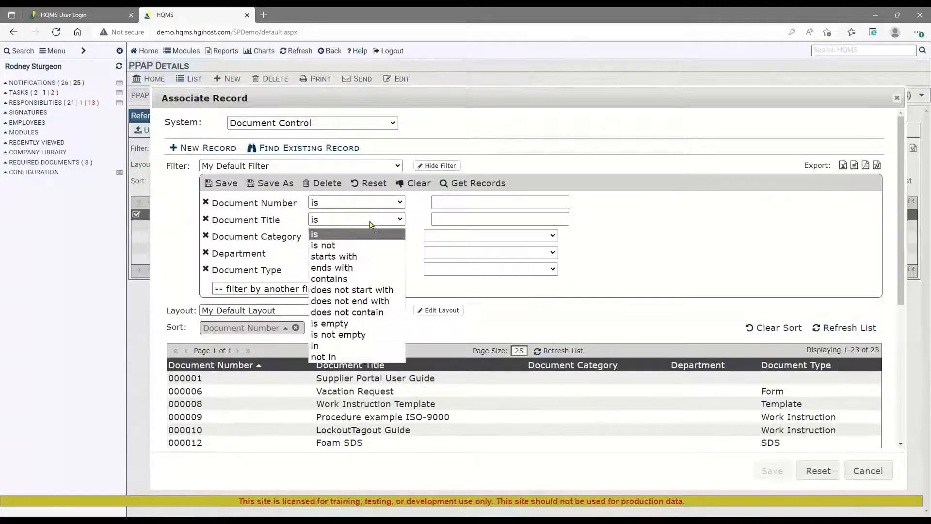
click(369, 254)
click(445, 218)
text(ppap)
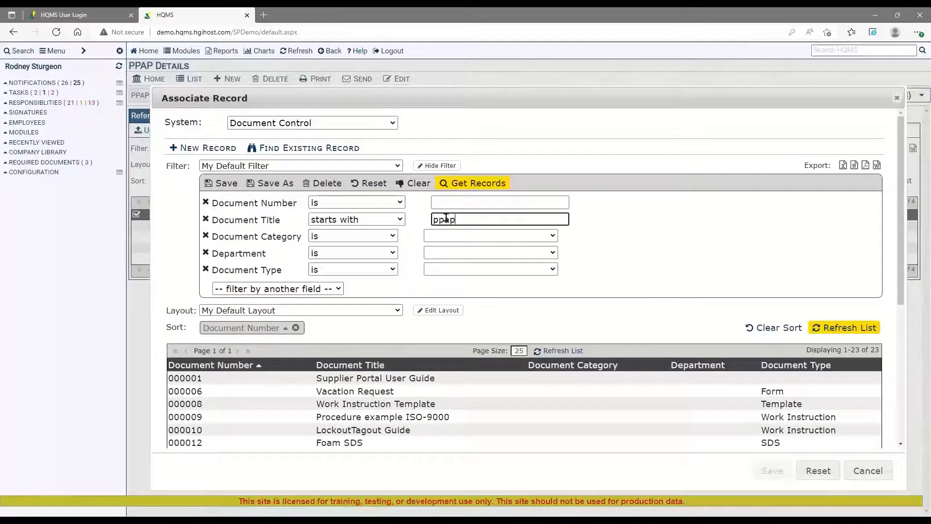
key(Return)
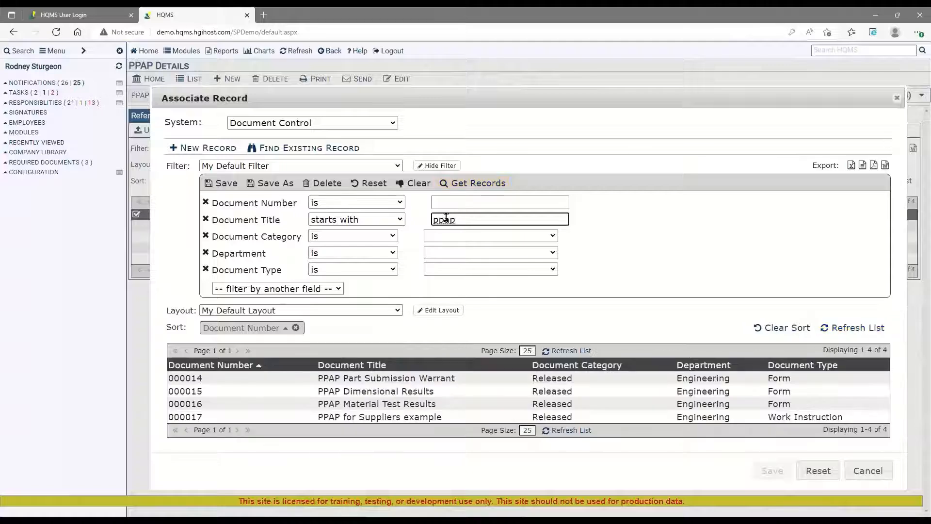
Select the "PPAP for Suppliers example" document, enable creating the reference each way, and save the association.
click(405, 417)
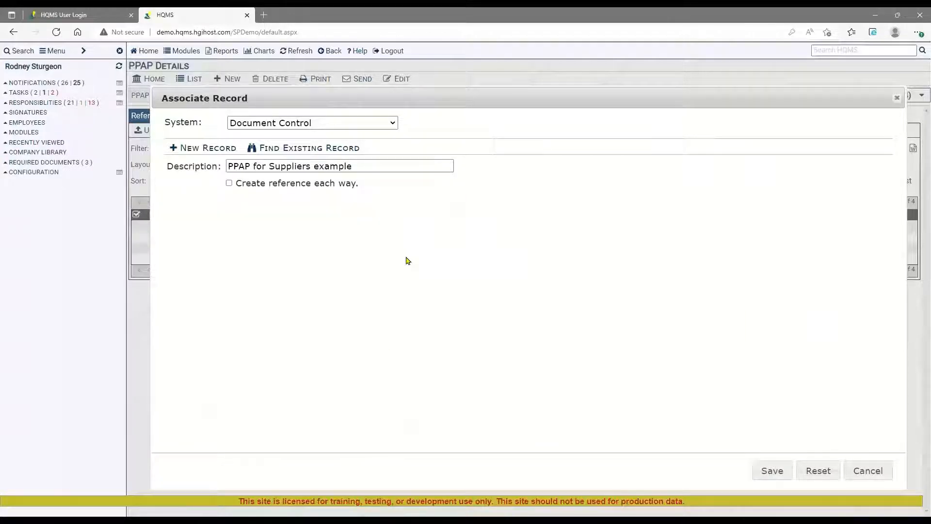
click(229, 183)
click(773, 472)
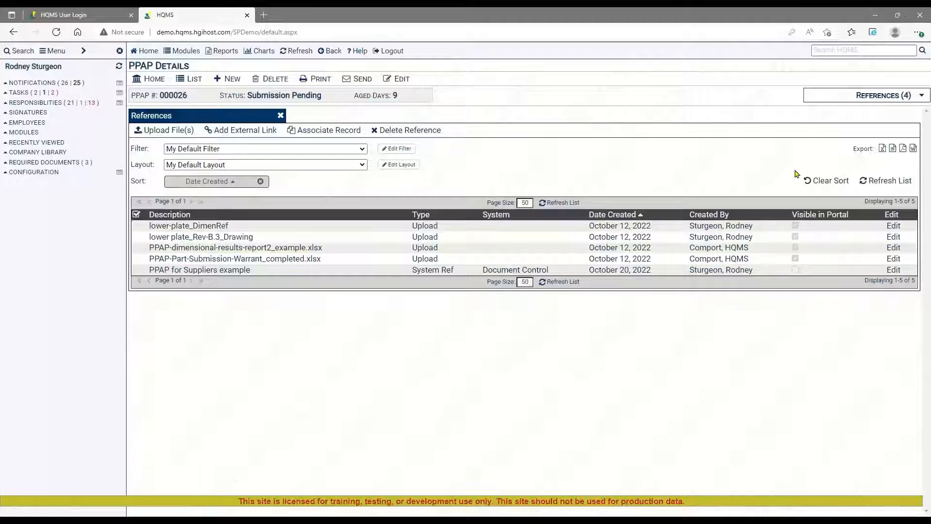
Open the PPAP's related Actions list.
click(871, 96)
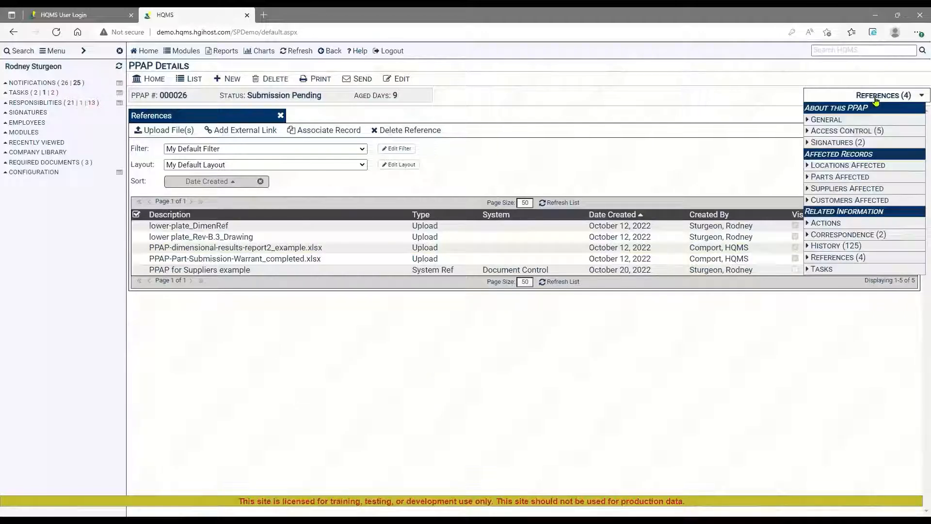
click(828, 225)
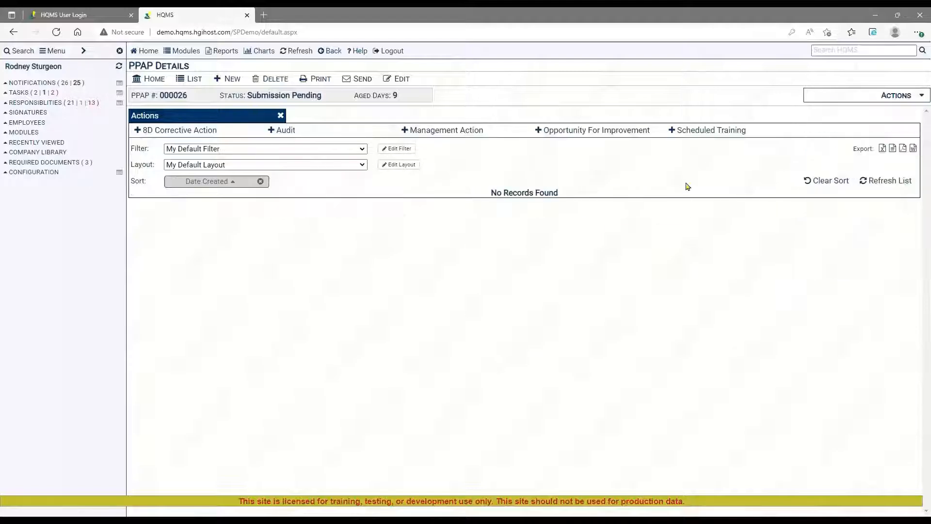
Start a Scheduled Training action from the PPAP, using the Default numbering group and Milling Machine Service as the training.
click(706, 131)
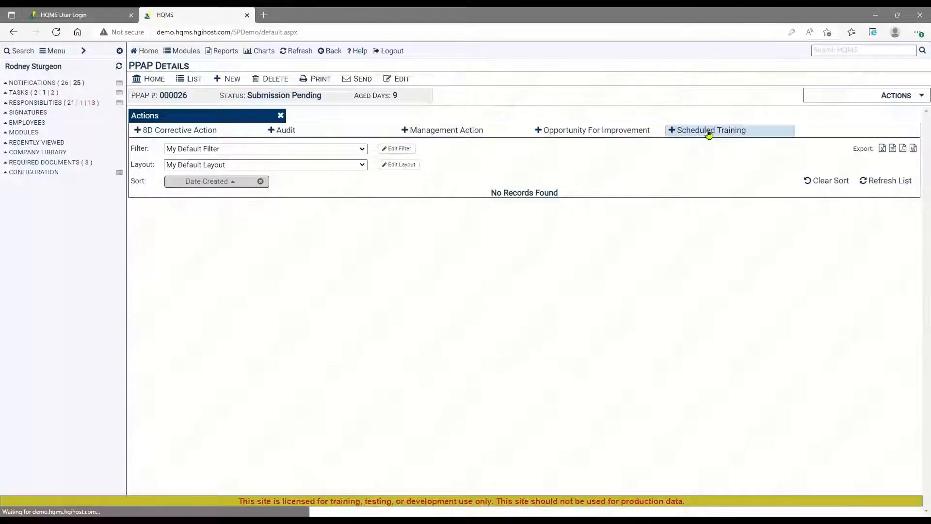
click(343, 114)
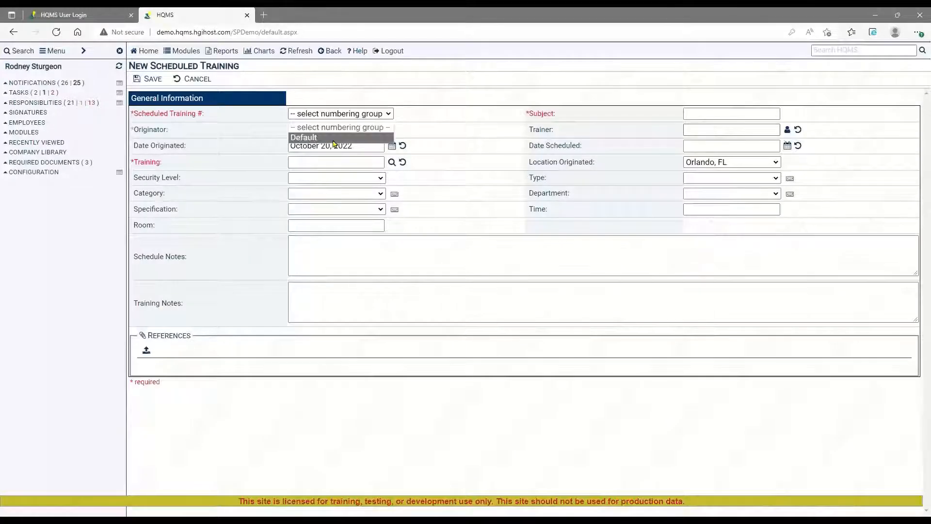
click(317, 139)
click(342, 161)
text(milling)
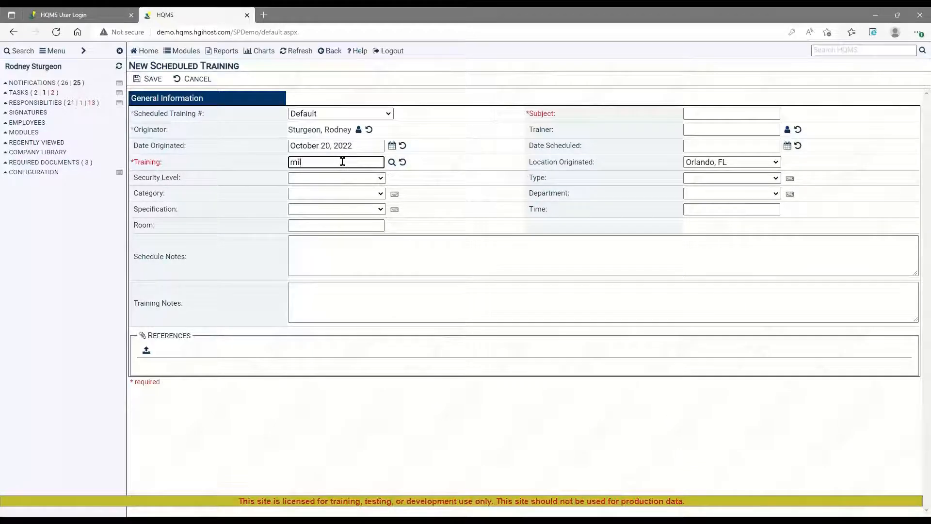
key(Tab)
Enter "training" as the subject of the scheduled training and save the new record.
click(727, 113)
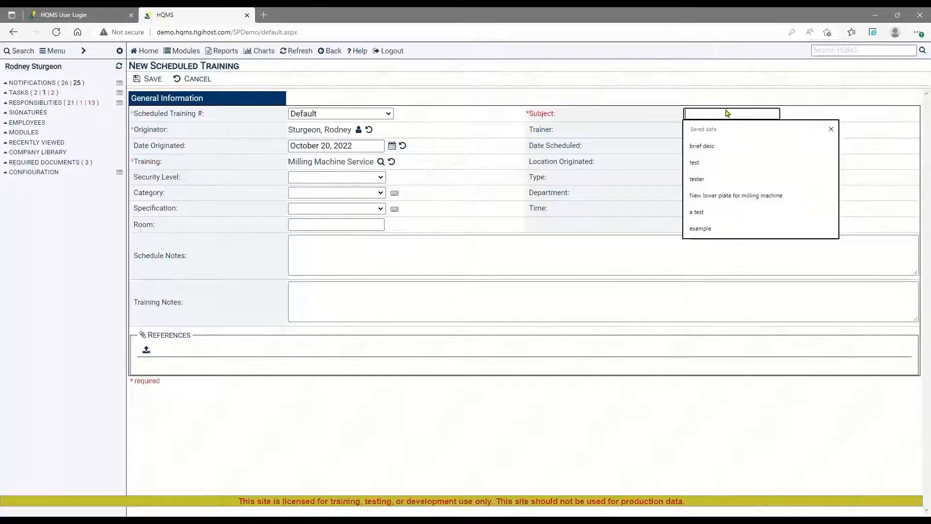
text(trta)
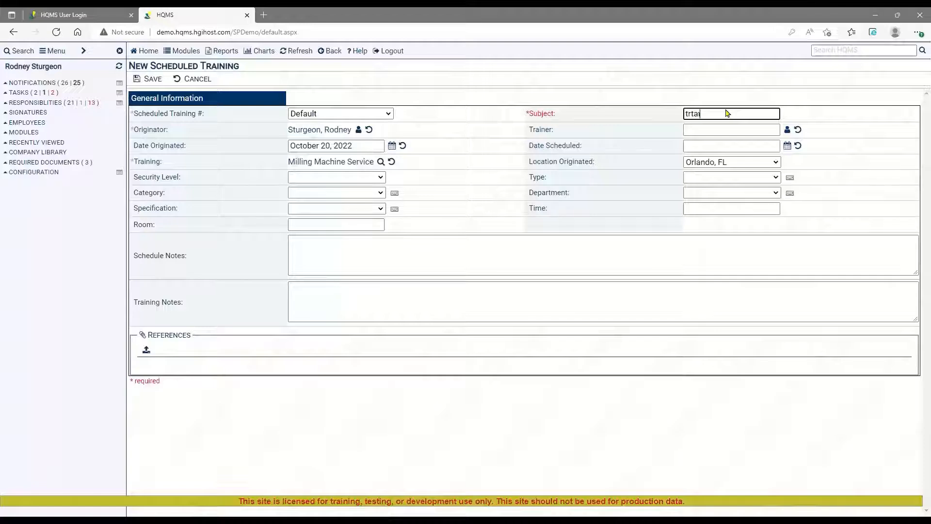
text(aining)
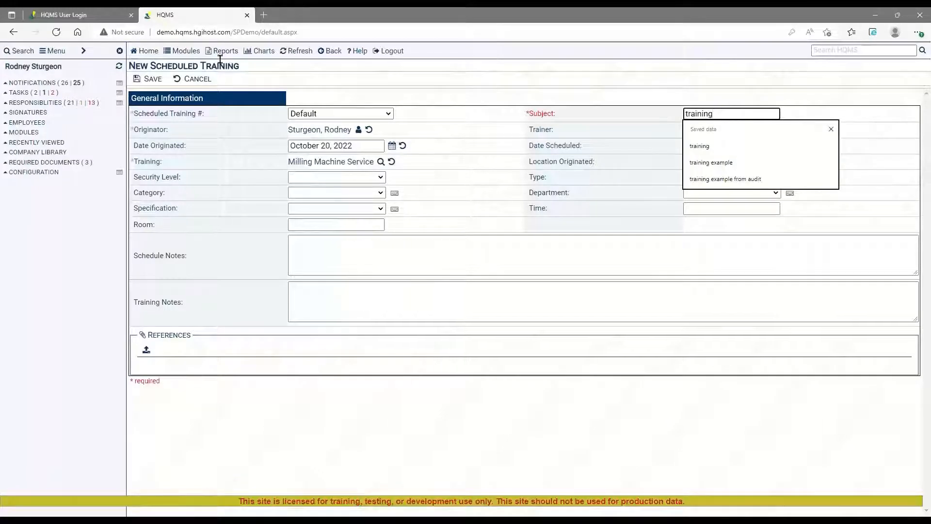
click(149, 78)
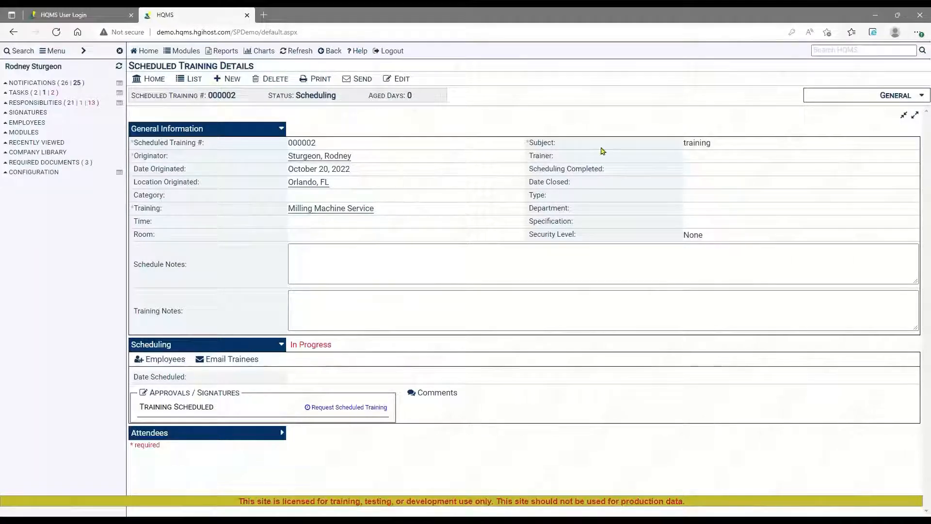
Open the scheduled training's references and follow the "New lower plate for milling machine" reference back to the PPAP.
click(890, 96)
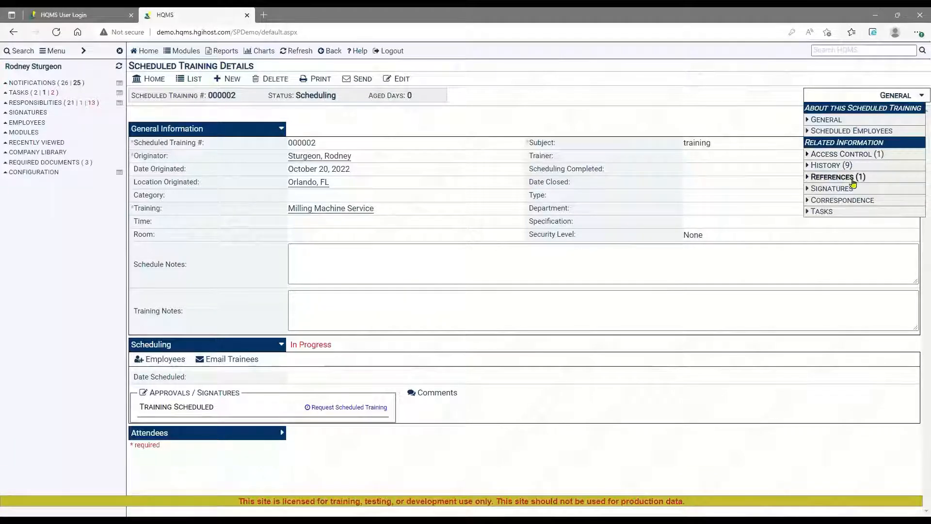
click(839, 177)
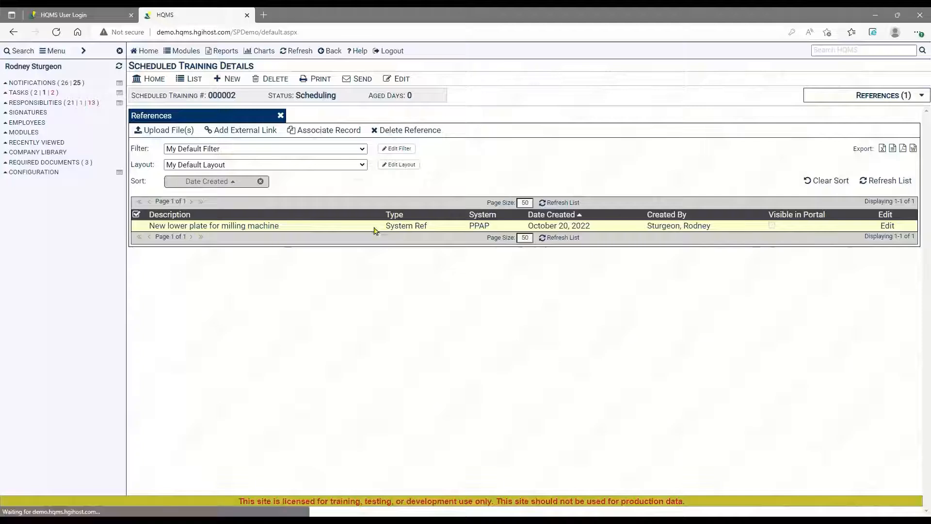
click(374, 231)
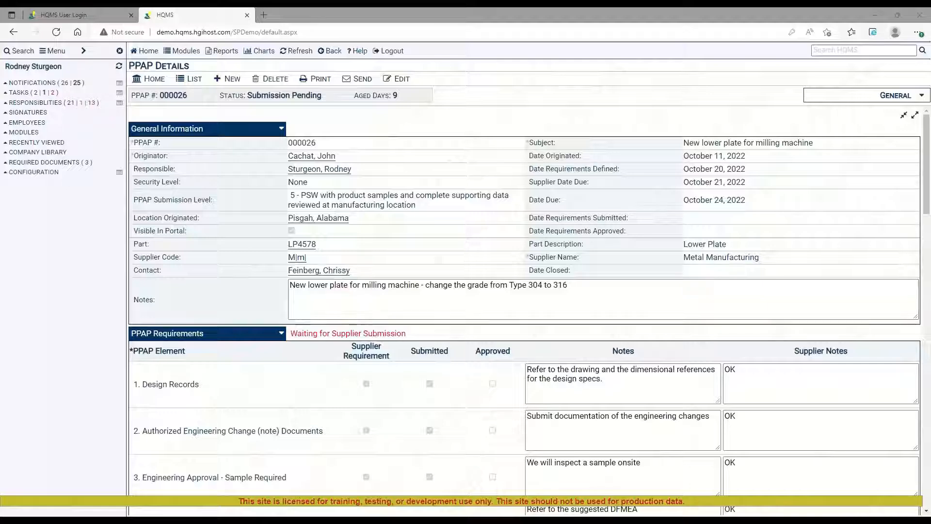
Open the PPAP list, apply the More Fields filter and add Contact to its filter fields.
click(194, 80)
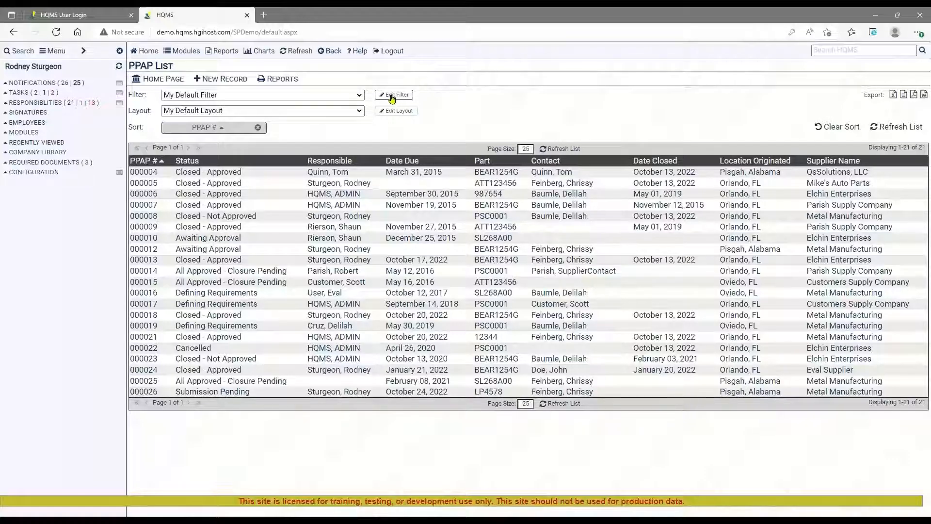
click(359, 96)
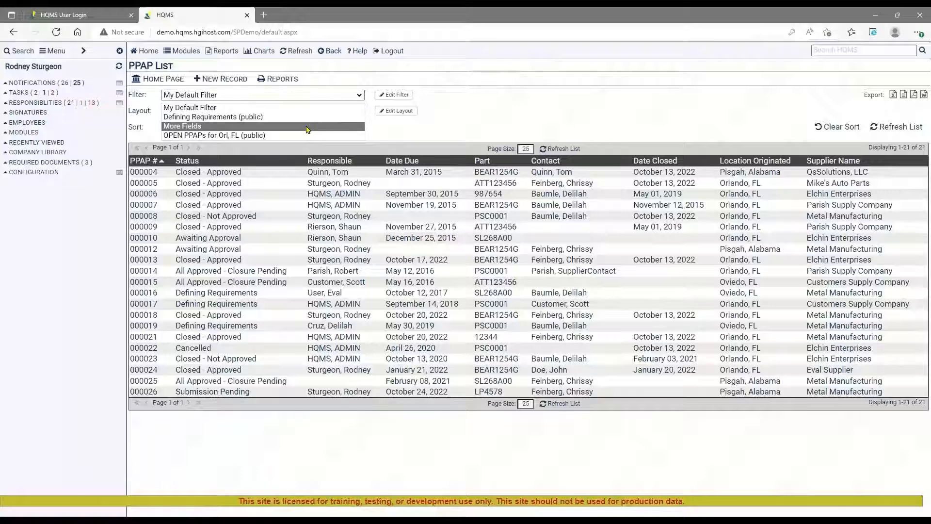
click(306, 127)
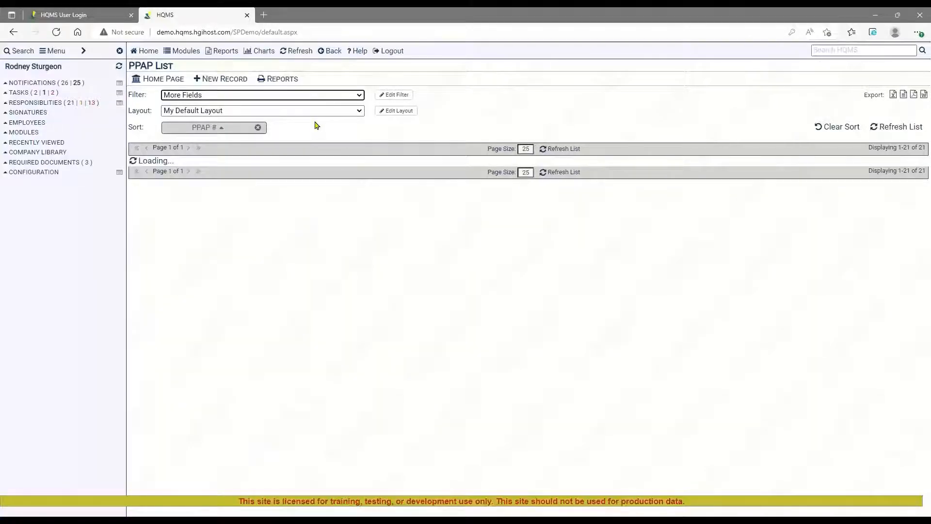
click(399, 96)
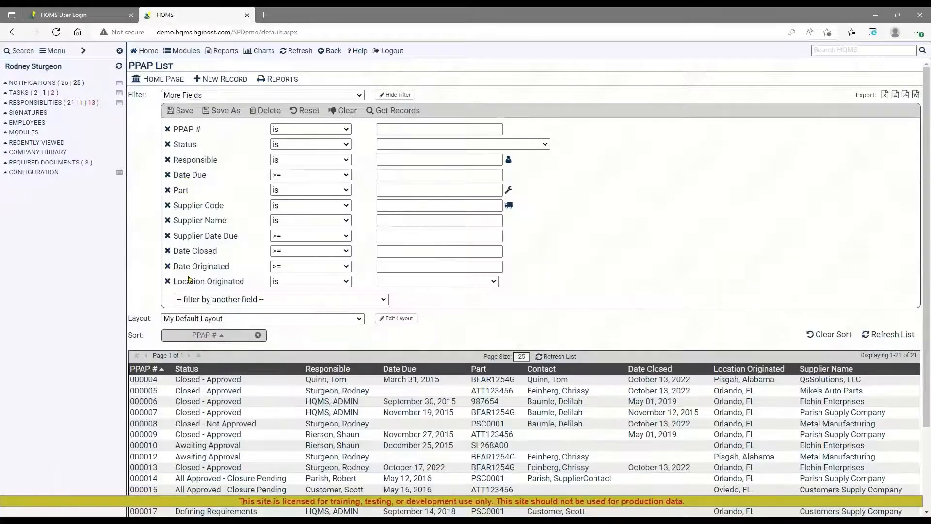
click(312, 301)
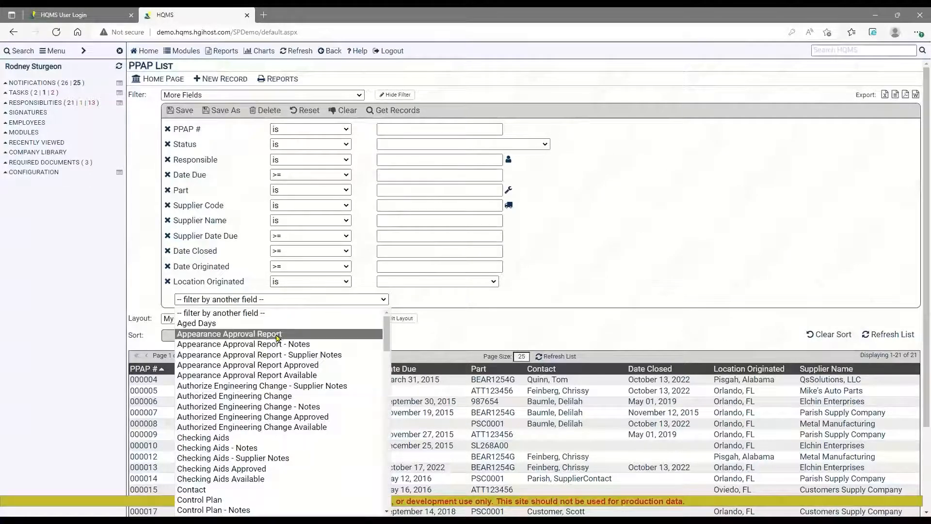
click(252, 493)
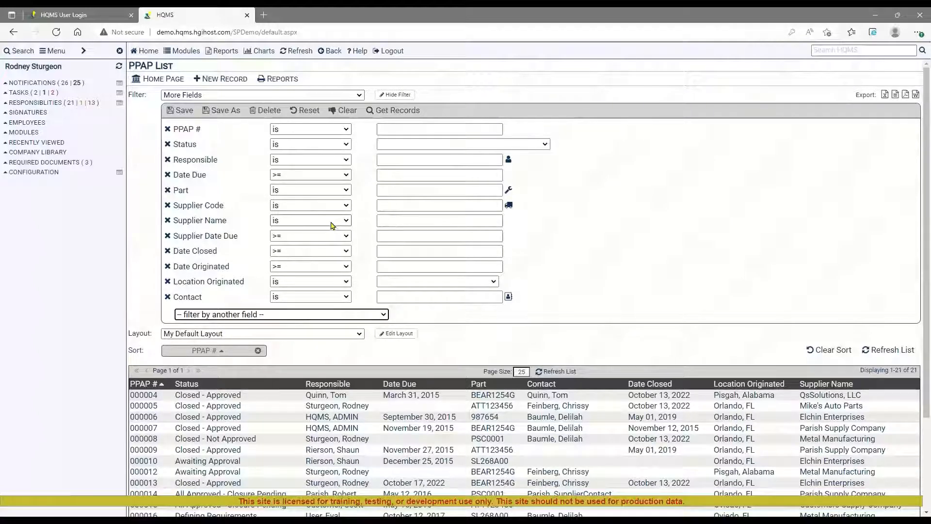
Filter the PPAP list to records with a Date Originated of This Year and retrieve the matching records.
click(334, 268)
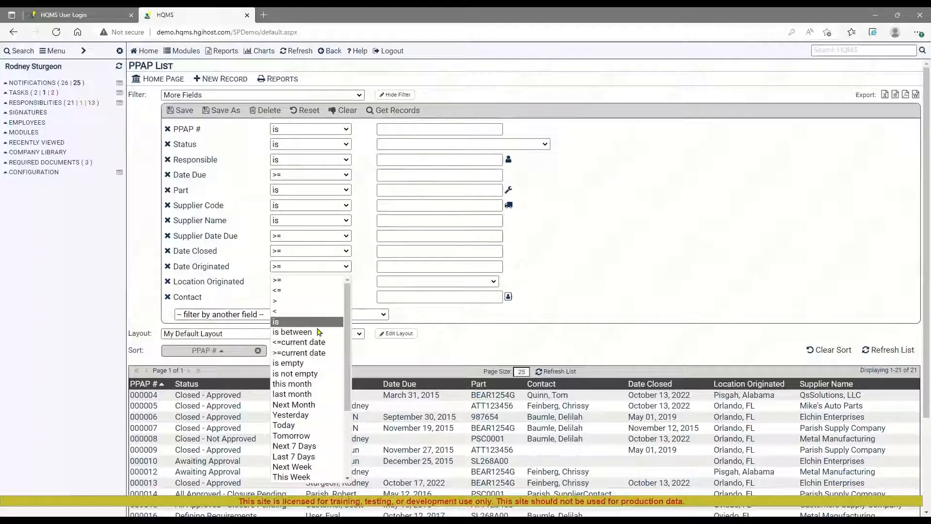
scroll(314, 460, down, 3)
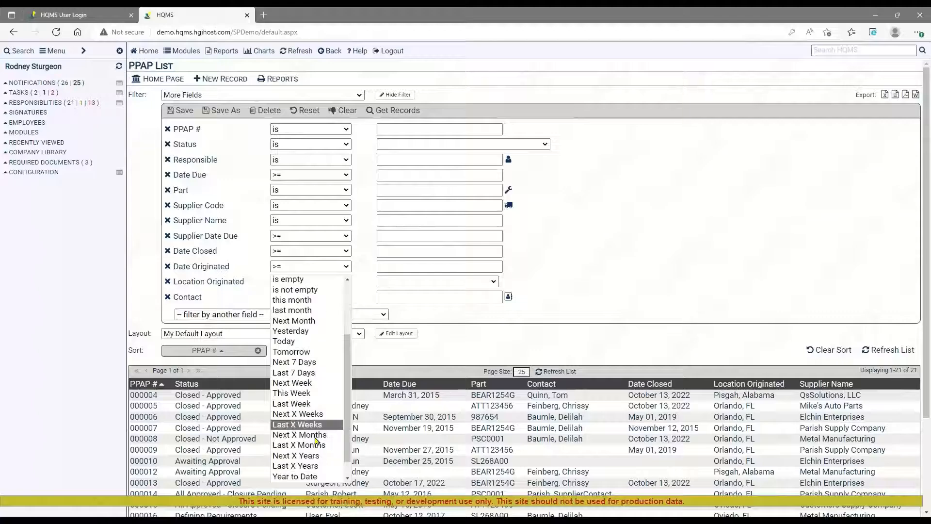
click(317, 468)
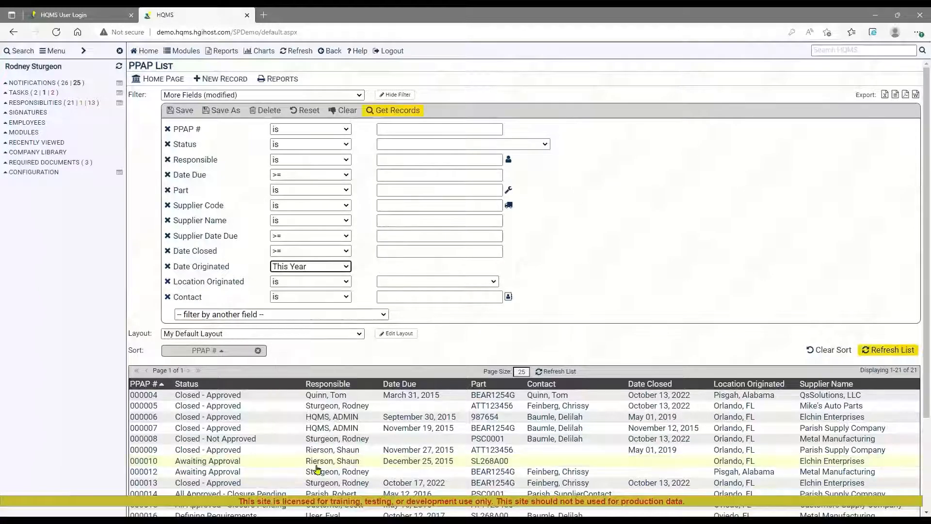
click(345, 266)
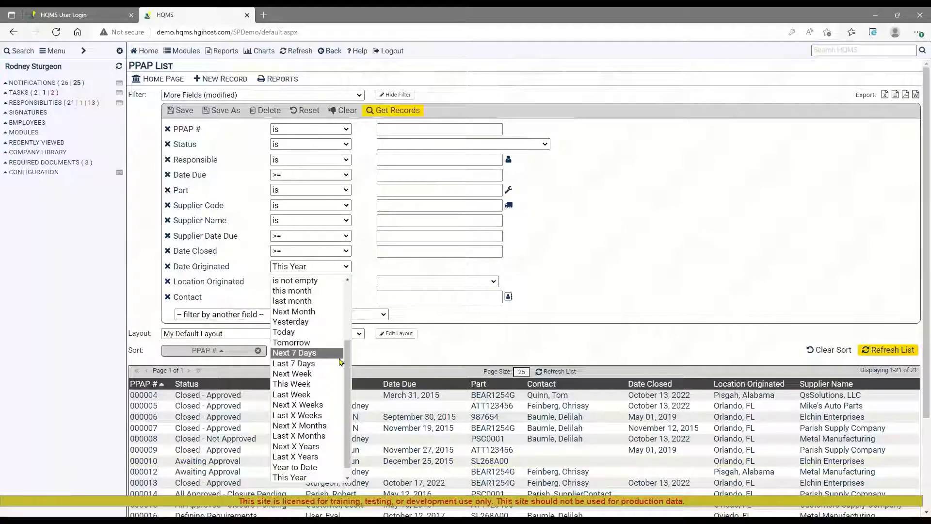
scroll(347, 360, up, 1)
drag(347, 360, 349, 309)
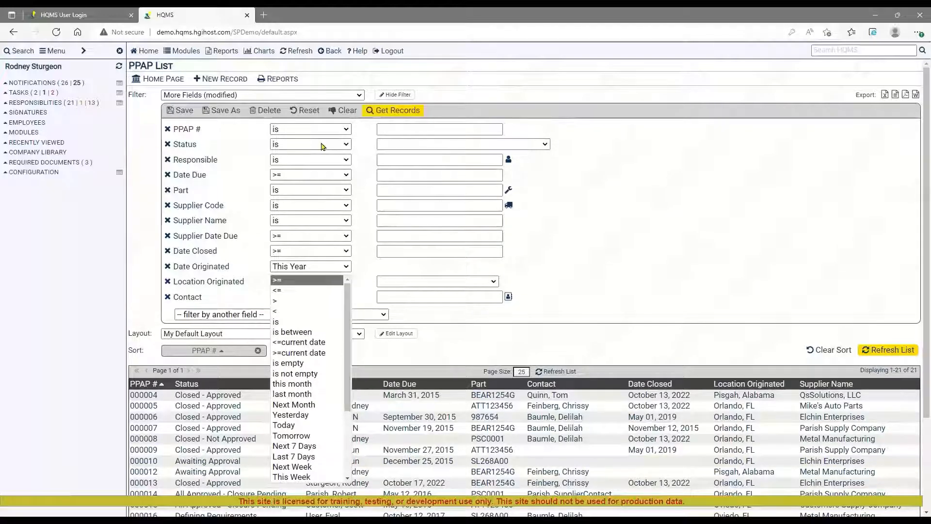
click(398, 112)
click(399, 112)
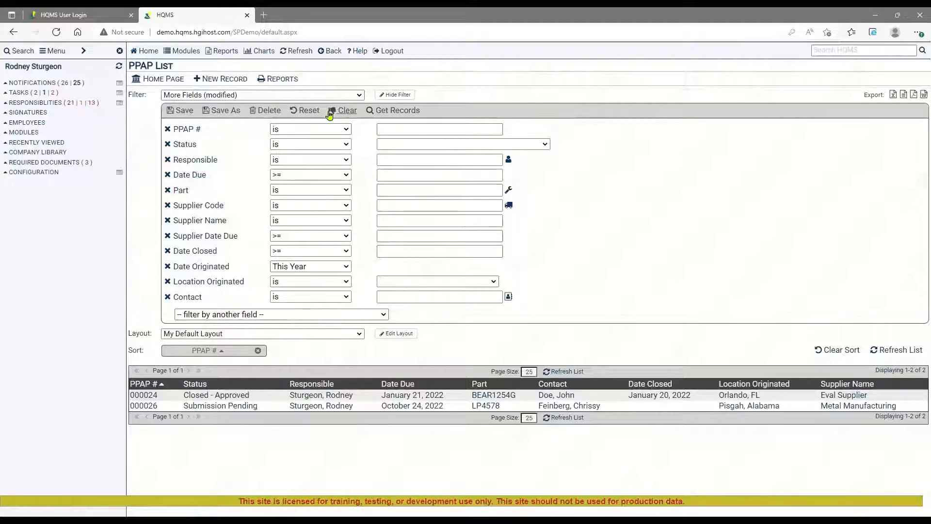
Clear the filter criteria, reload the full PPAP list and hide the filter settings.
click(345, 112)
click(399, 112)
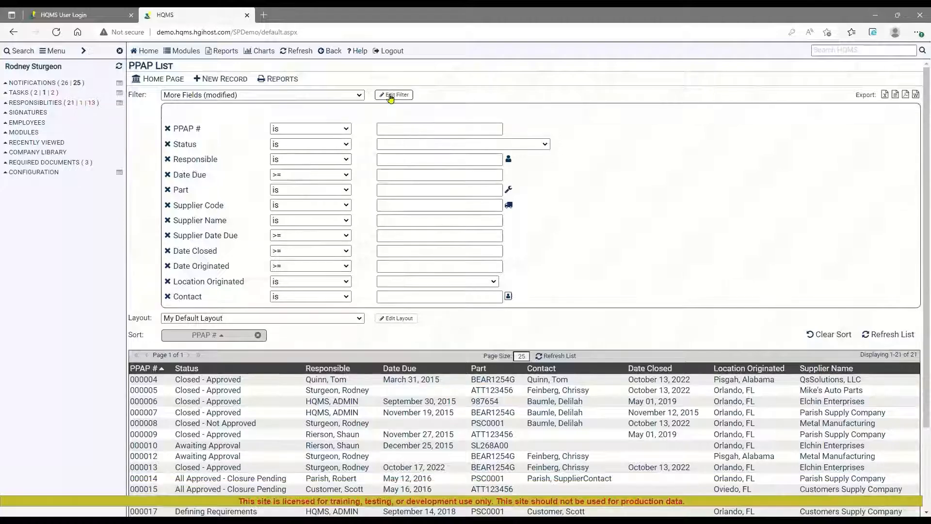
click(392, 95)
Reset the PPAP list layout and replace its Supplier Code column with Supplier Name.
click(397, 110)
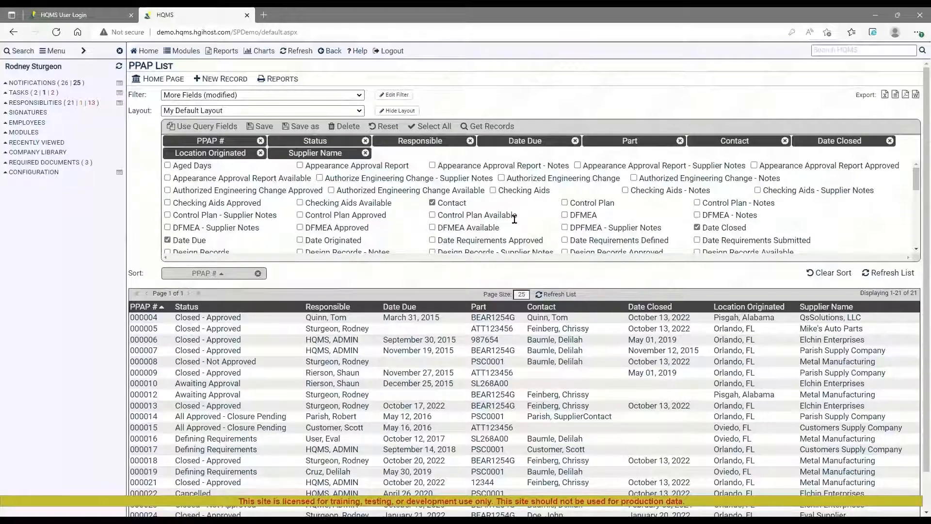
click(385, 127)
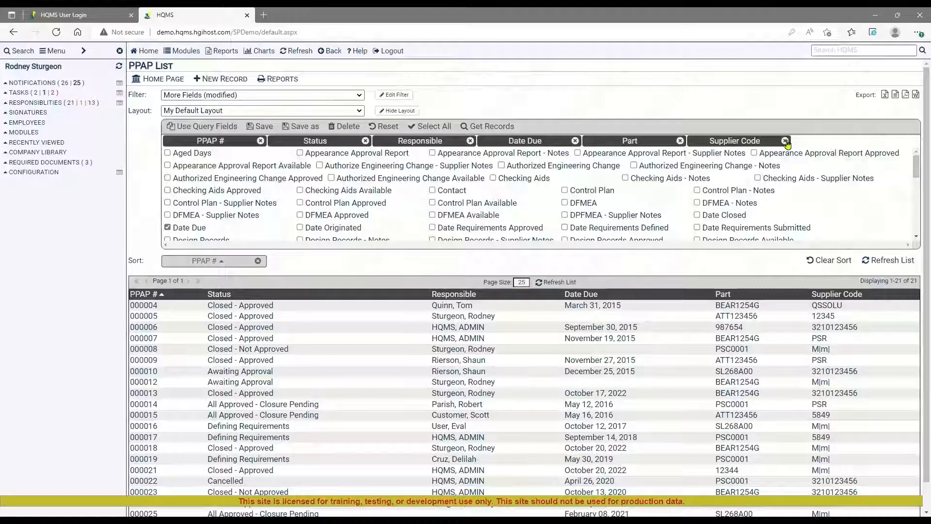
click(785, 140)
scroll(429, 182, down, 3)
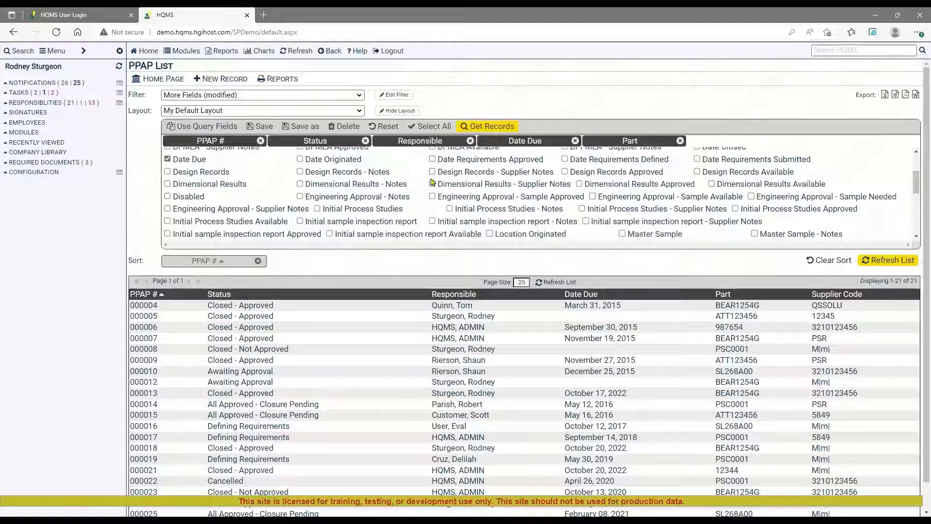
scroll(430, 182, down, 8)
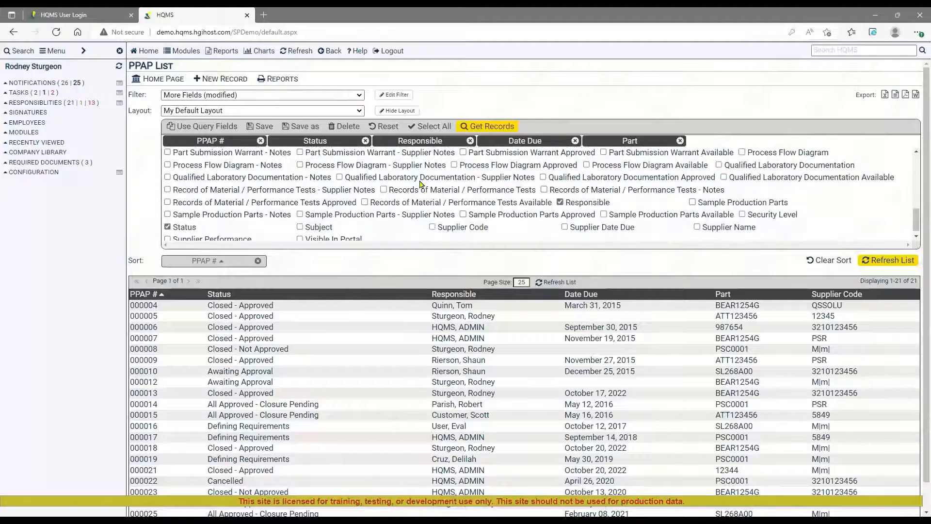
click(697, 222)
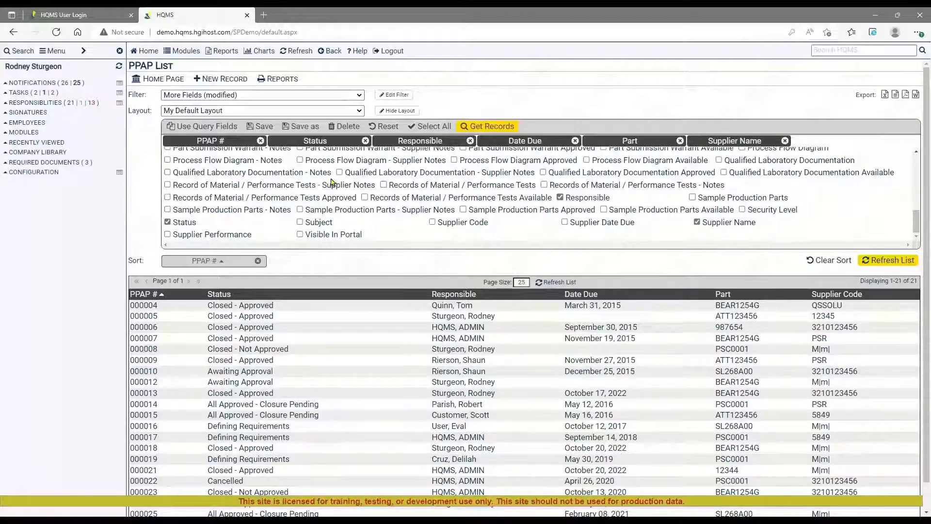
Add Location Originated as a column in the PPAP list layout.
scroll(300, 194, up, 2)
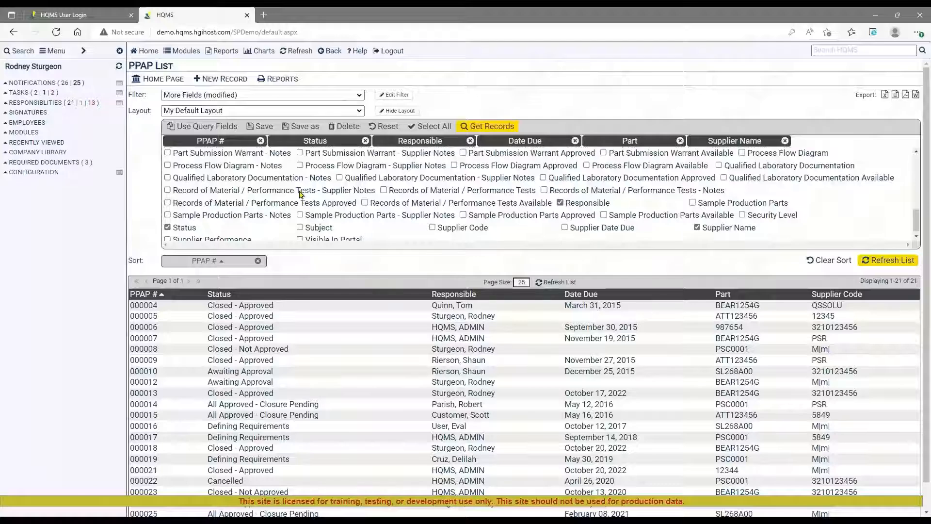
scroll(300, 194, up, 3)
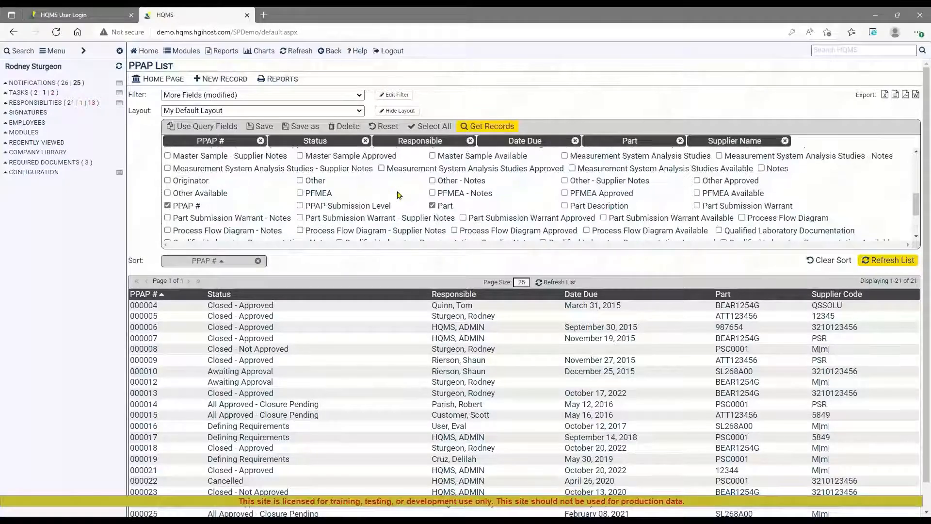
scroll(398, 195, up, 2)
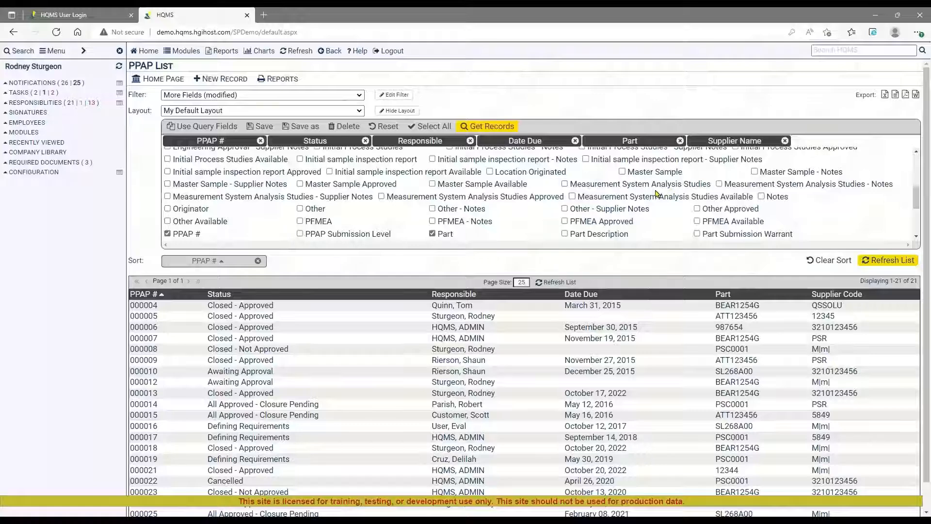
click(490, 172)
Add Date Closed to the list layout and place it between the Date Due and Part columns.
scroll(505, 189, up, 4)
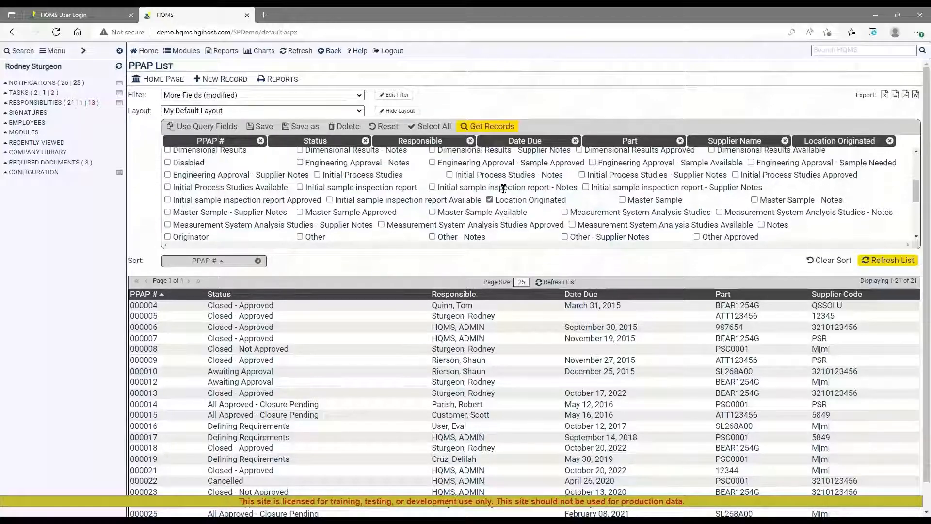
scroll(700, 158, up, 1)
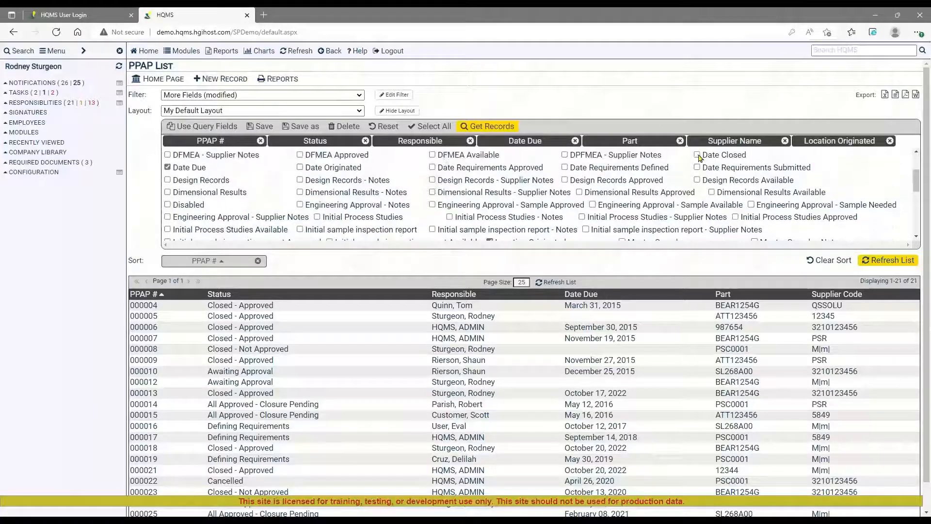
click(697, 156)
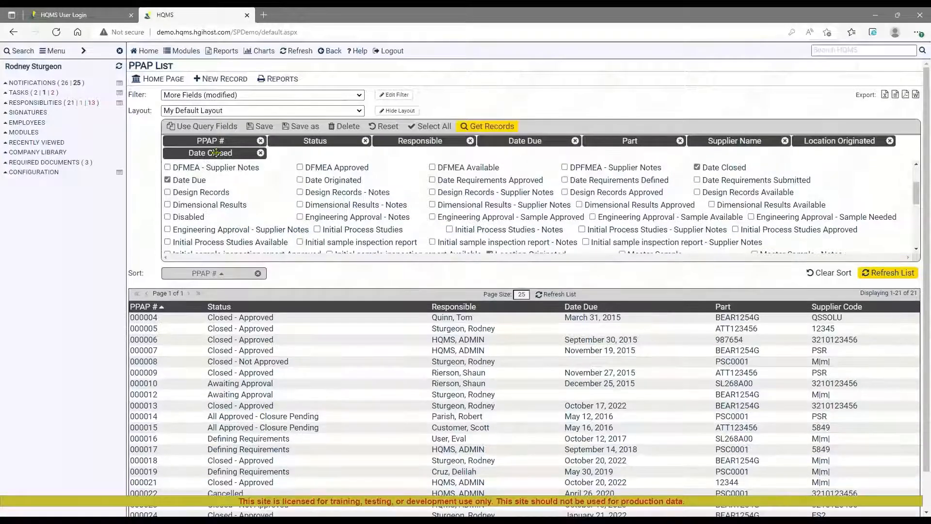
drag(216, 153, 626, 140)
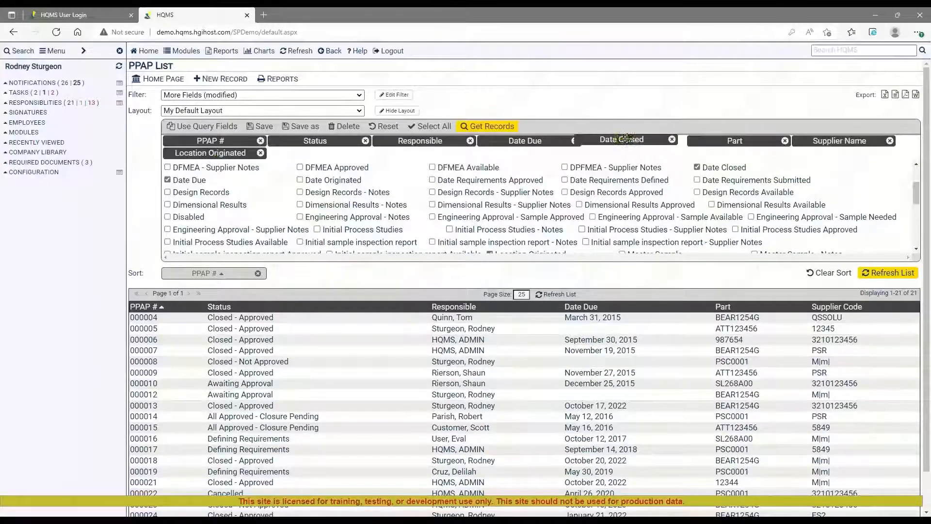
Load the PPAP list with the edited column layout and export it to Excel, checking the exported workbook before closing it.
click(472, 127)
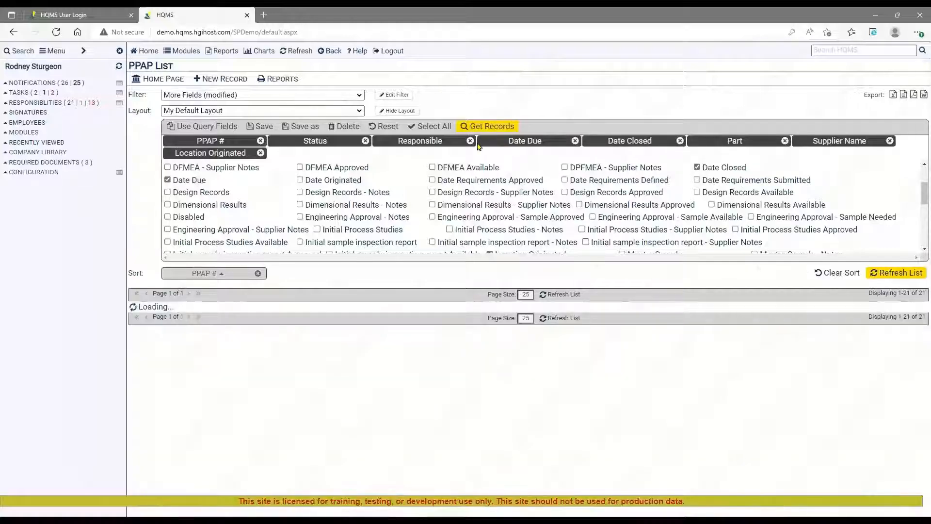
click(399, 111)
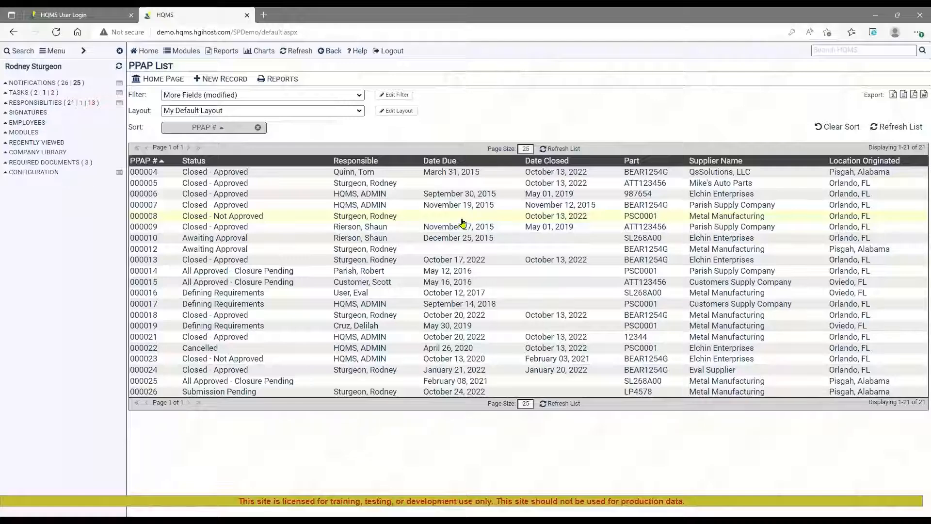
click(894, 95)
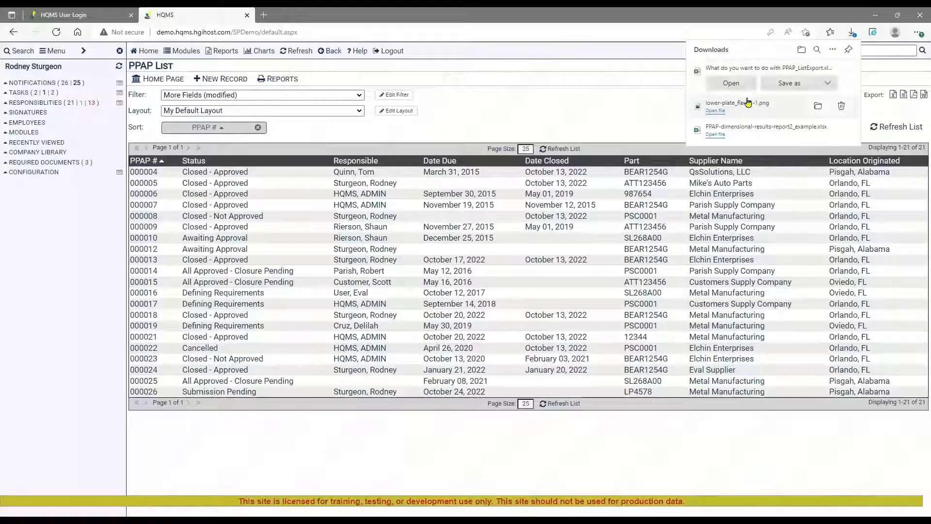
click(731, 84)
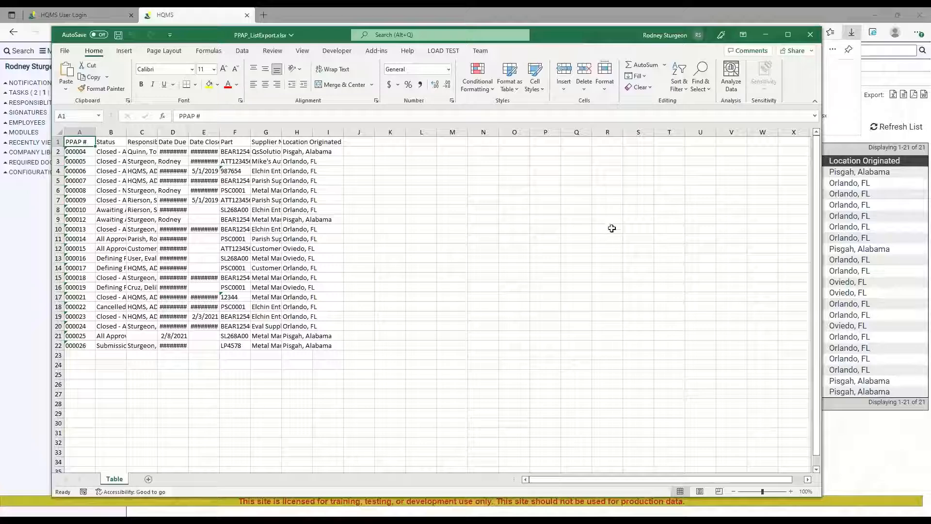
click(810, 33)
click(810, 33)
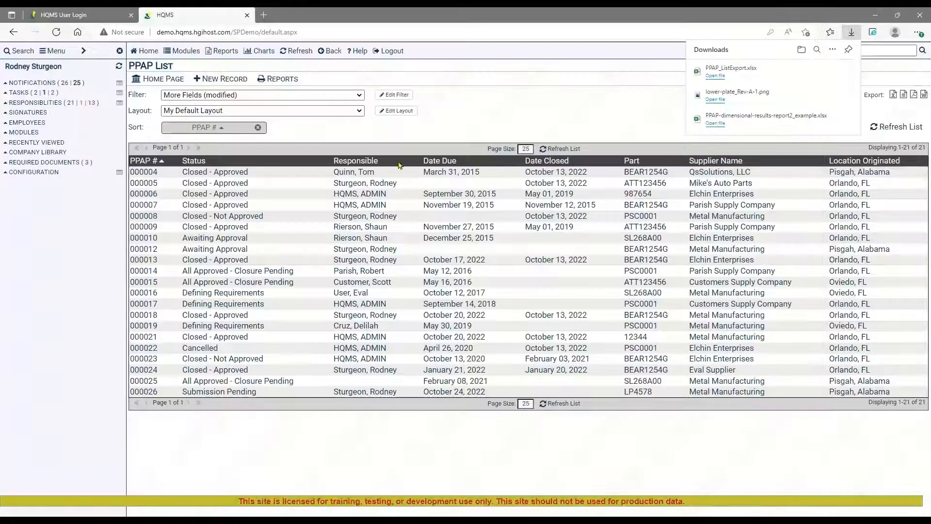
Switch the PPAP list layout to Export (requirements and notes) (public) and inspect which columns it includes.
click(359, 110)
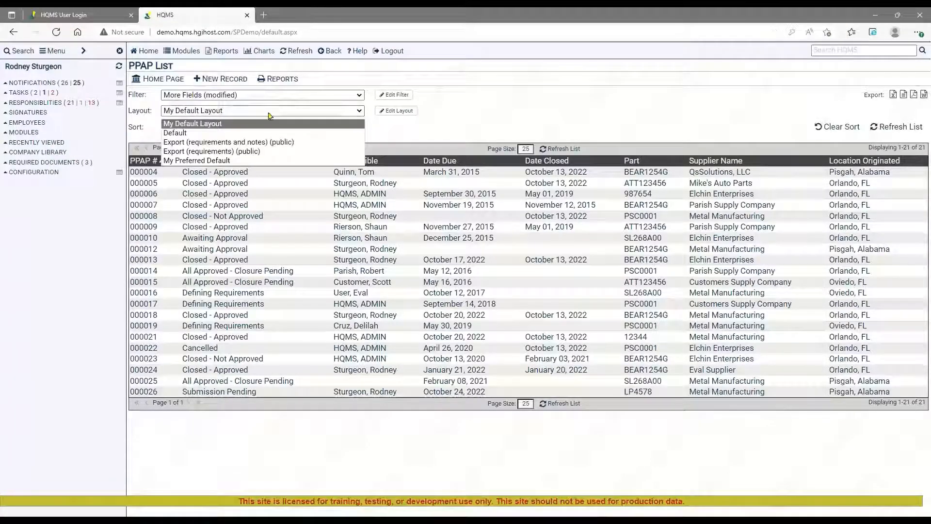
click(279, 143)
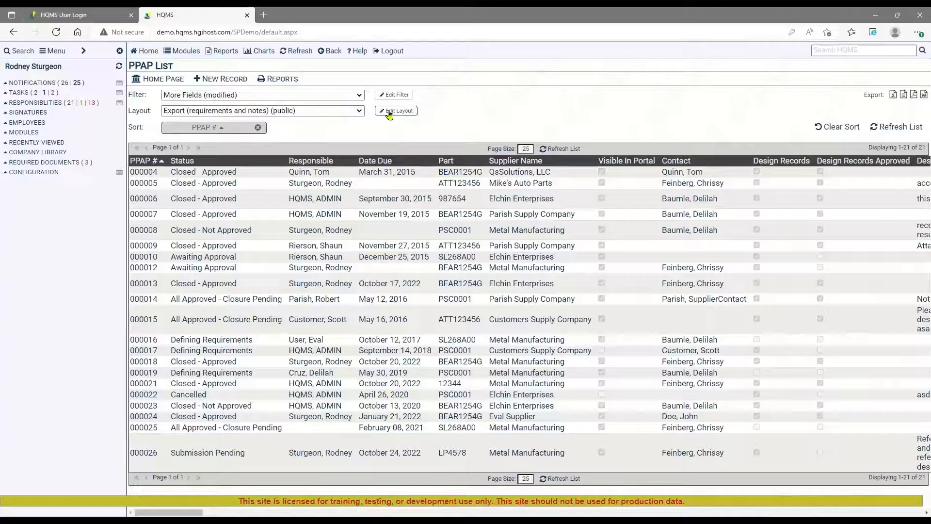
click(390, 111)
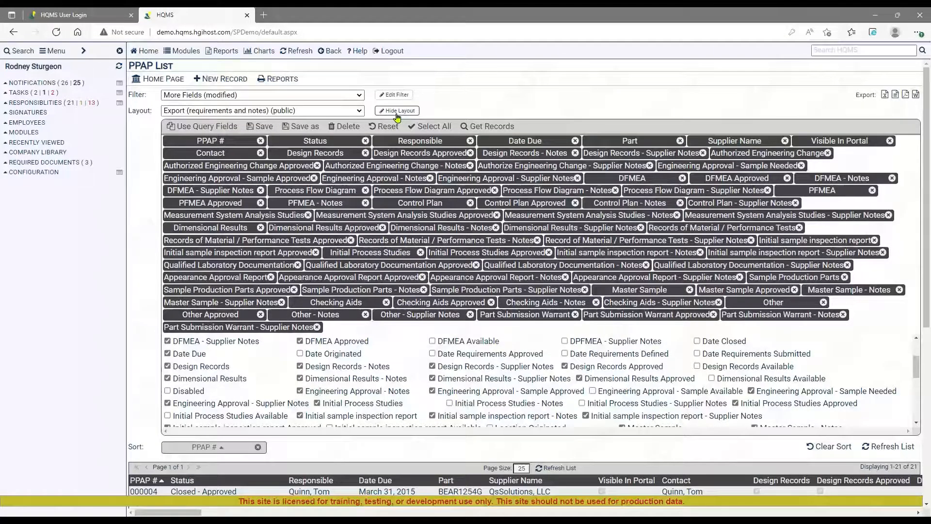
click(396, 112)
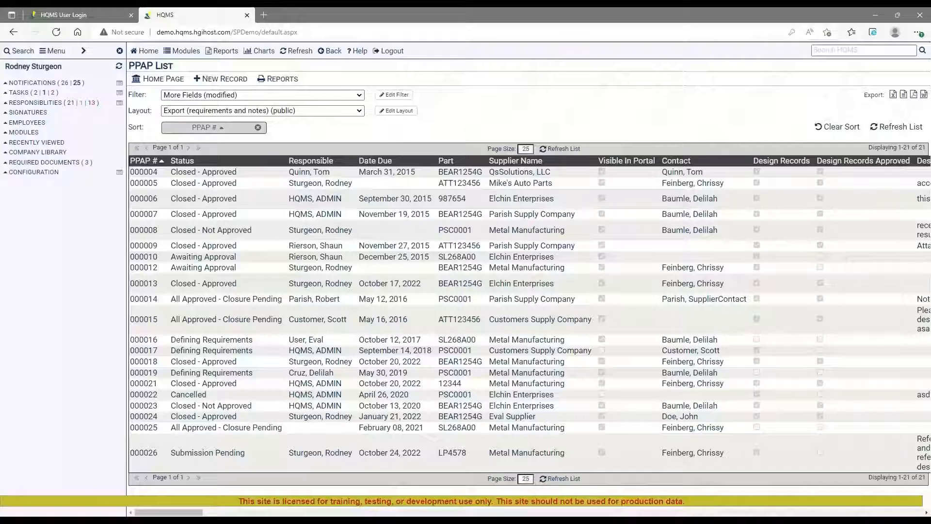
Open recently viewed PPAP 000026 and generate its PPAP Details w/Requirement Notes report in PDF format.
click(54, 144)
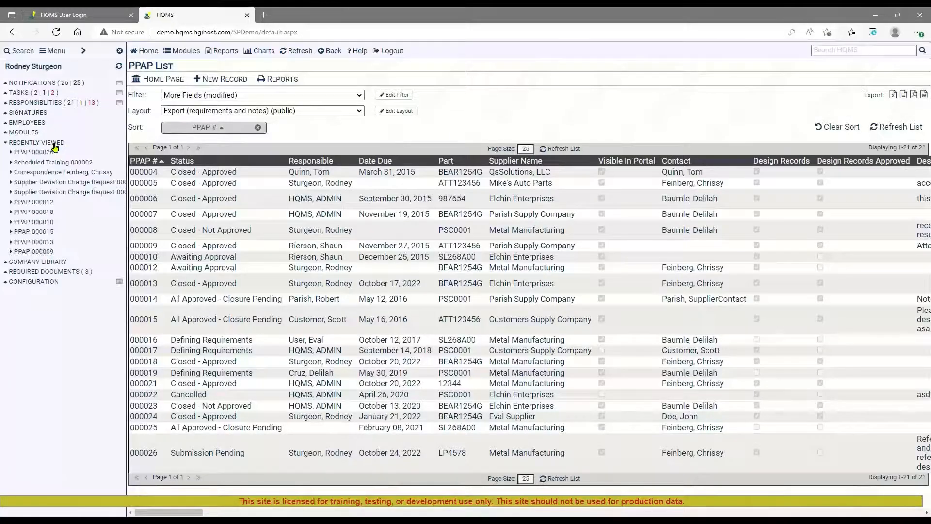
click(39, 152)
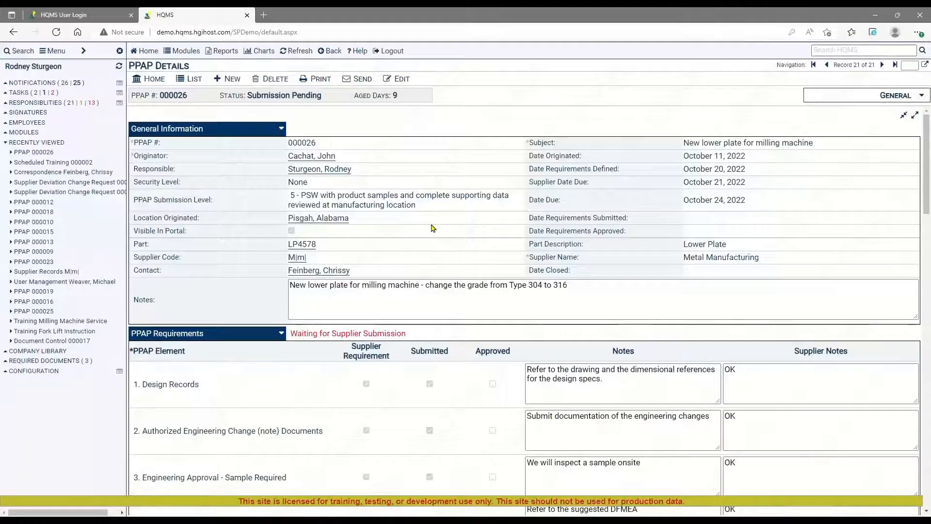
click(319, 80)
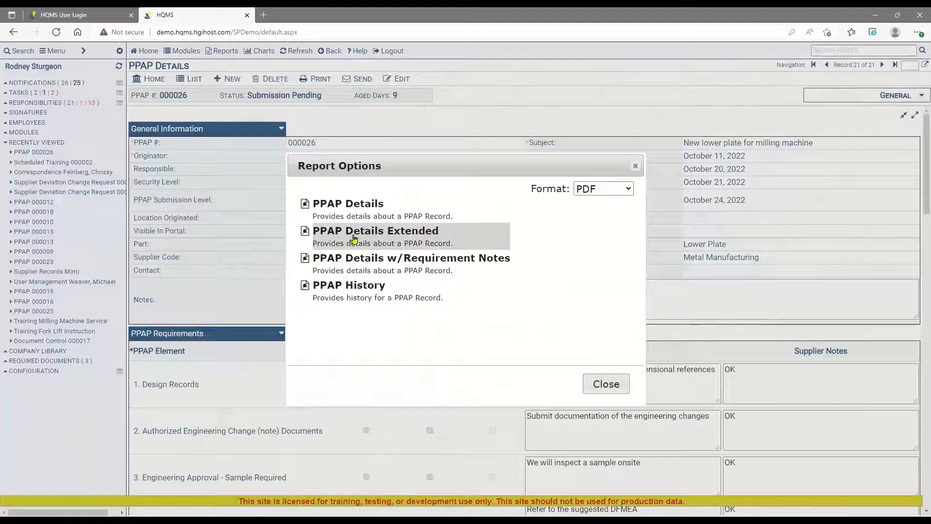
click(445, 270)
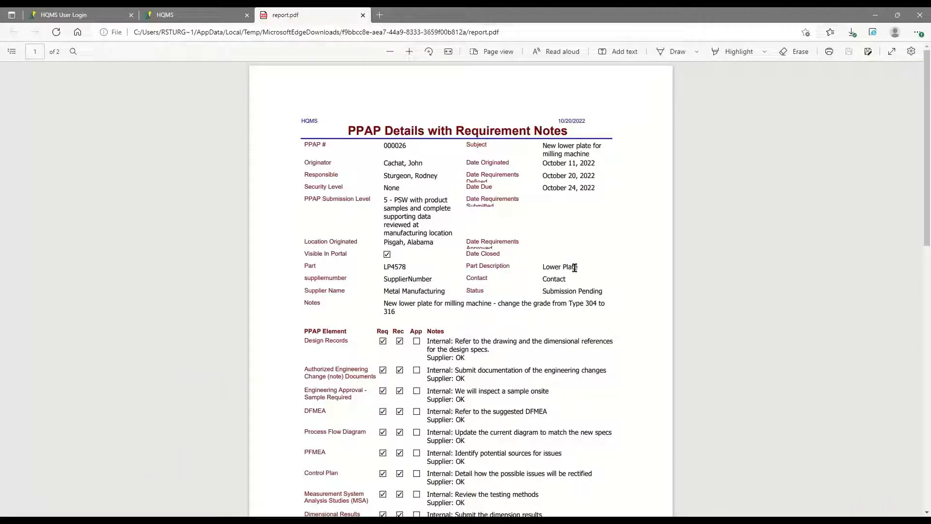
Read through both pages of the requirement notes report, then close the report and its options dialog.
scroll(580, 267, down, 5)
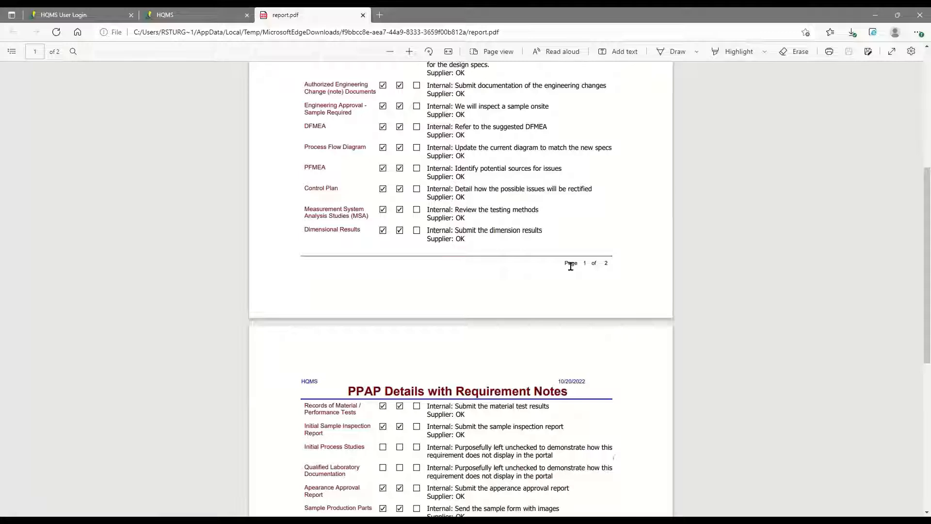
scroll(571, 266, down, 3)
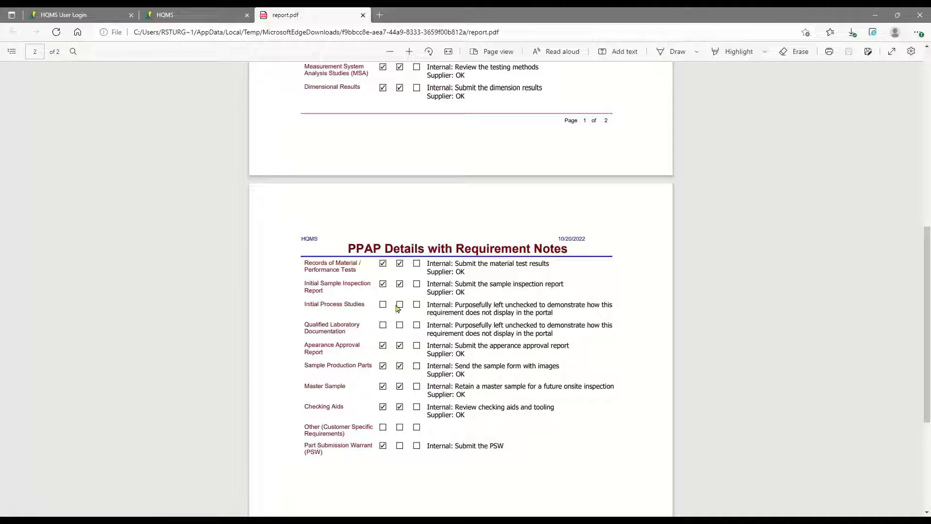
click(362, 15)
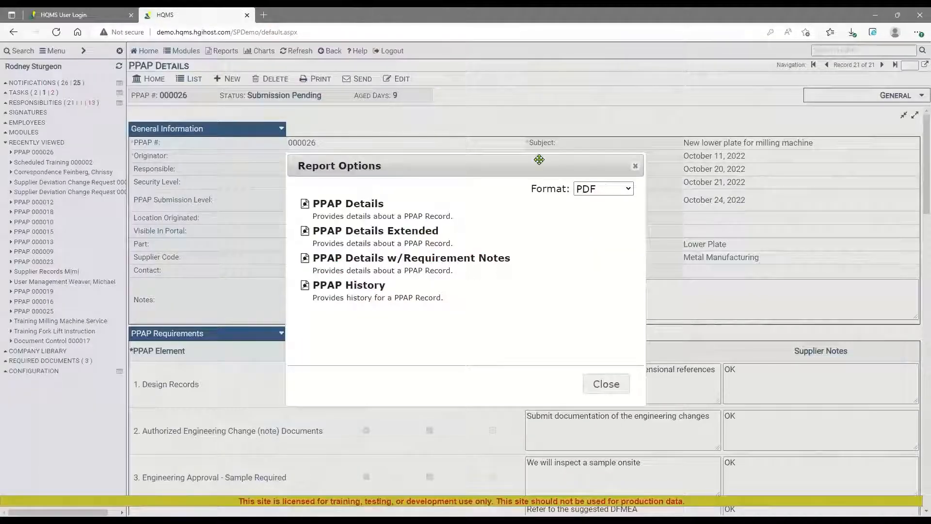
click(635, 166)
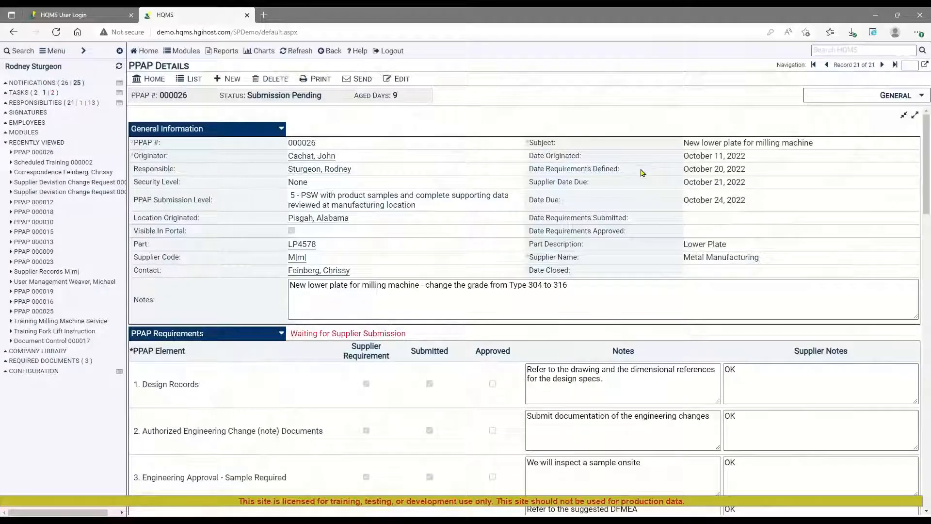
View the PPAP Pareto by Supplier, Open chart from the HQMS home page and return to that page.
click(146, 51)
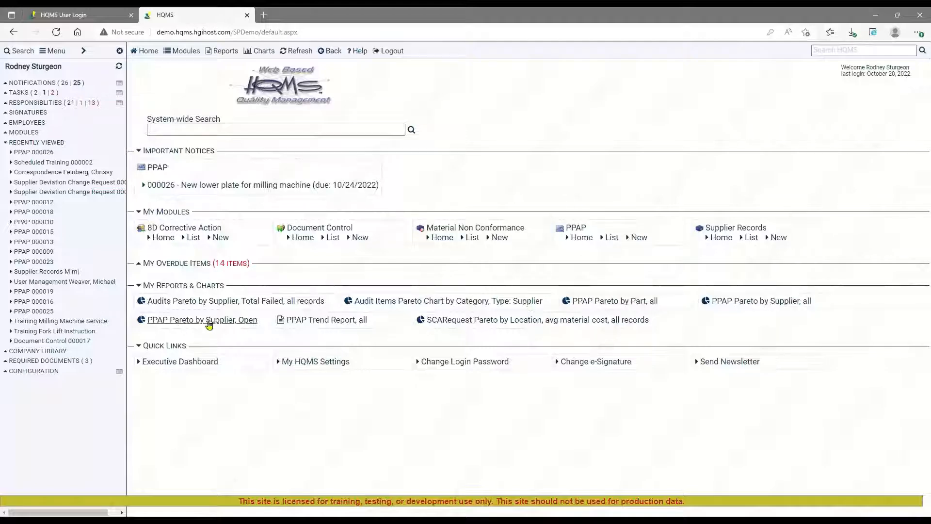
click(203, 324)
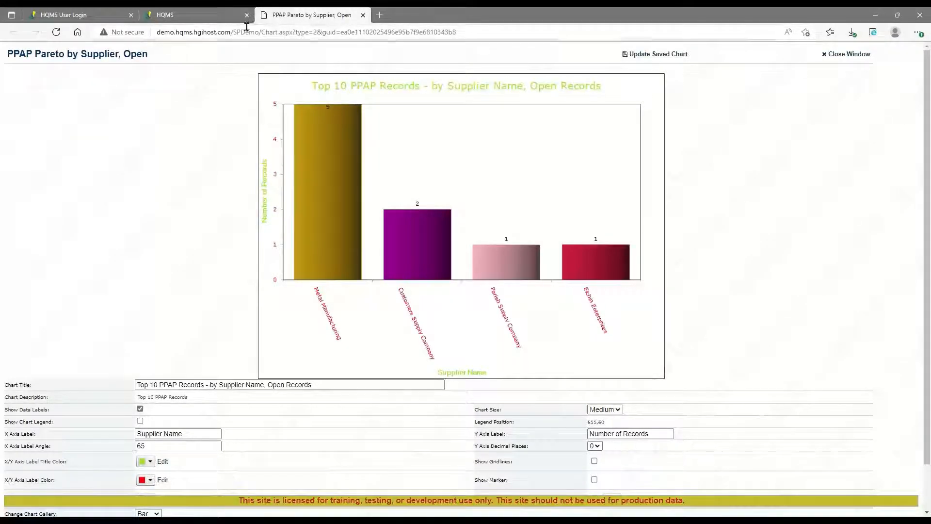
click(194, 16)
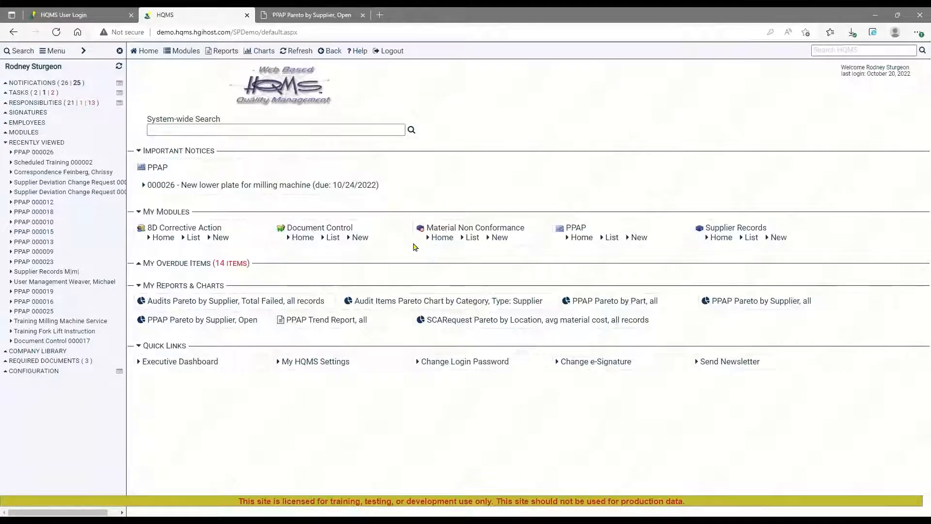
Generate the PPAP Trend Report, all from the saved reports, view the PDF, and return to the HQMS home page.
click(325, 320)
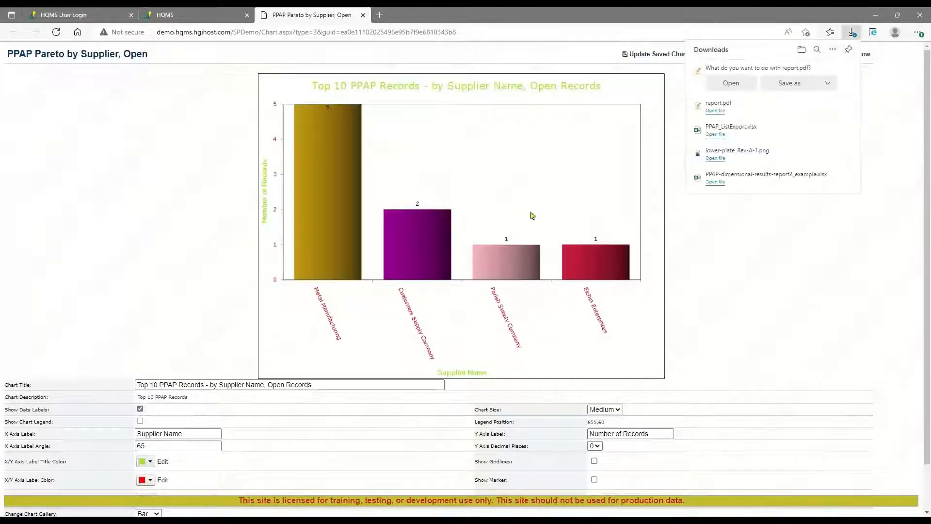
click(731, 83)
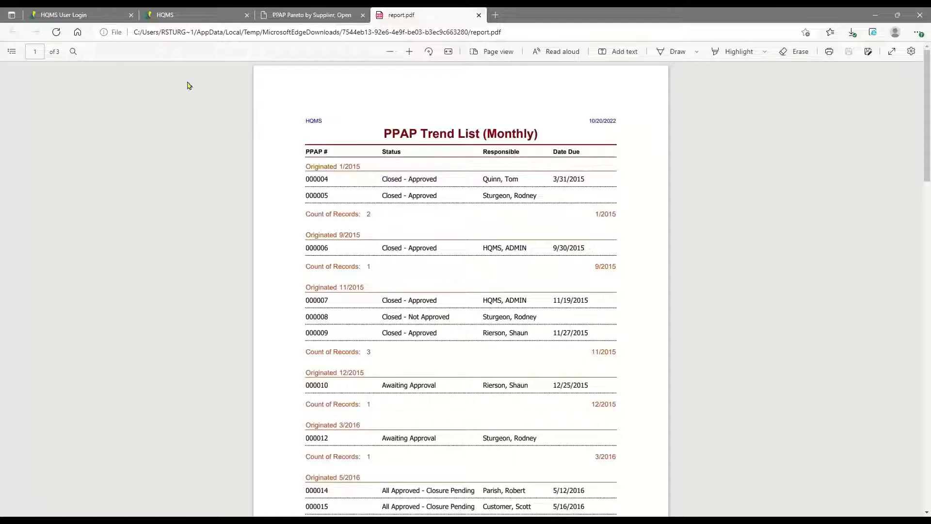
click(176, 15)
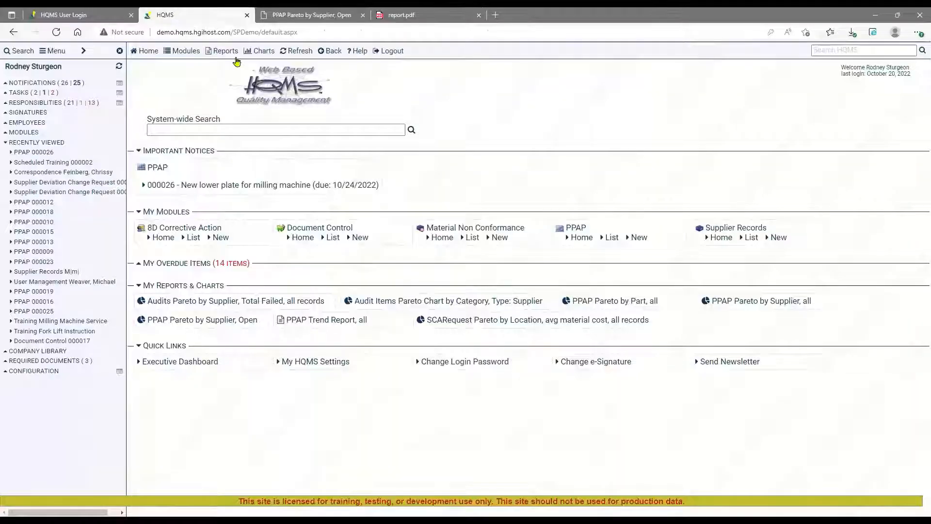
Open the 7D Corrective Action Pareto - By Department report in the Report Center and display its filter settings.
click(223, 52)
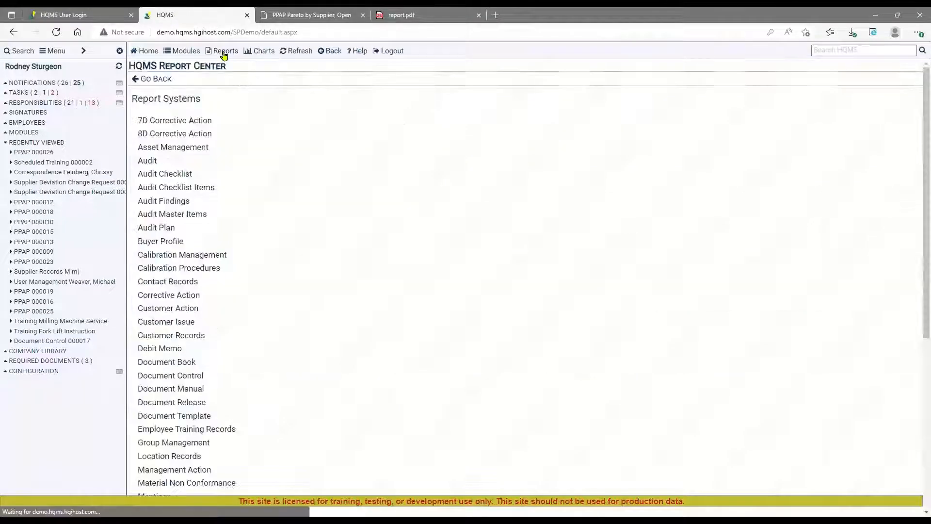
click(191, 129)
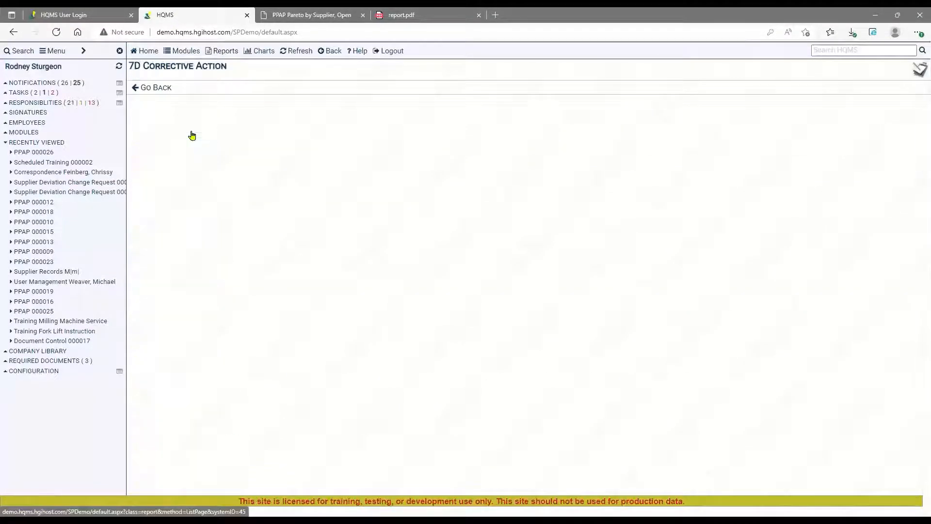
click(213, 165)
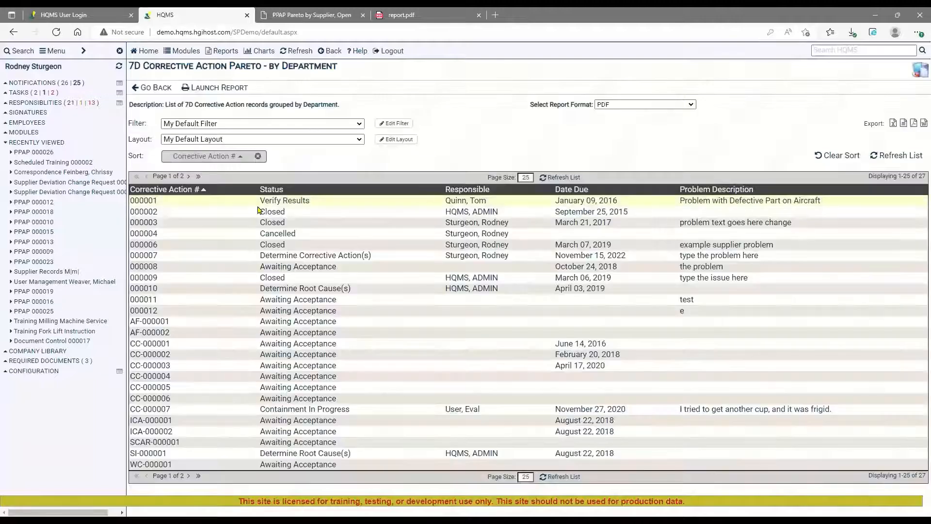
click(393, 123)
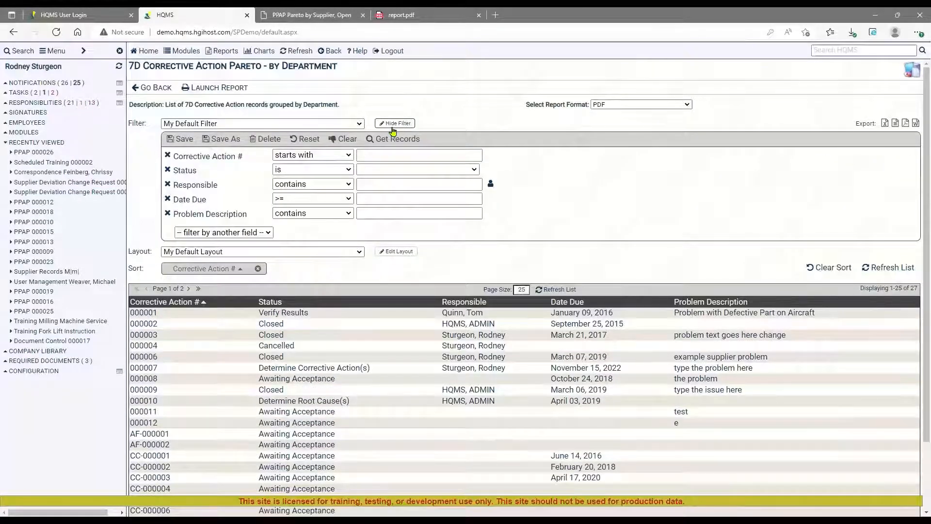